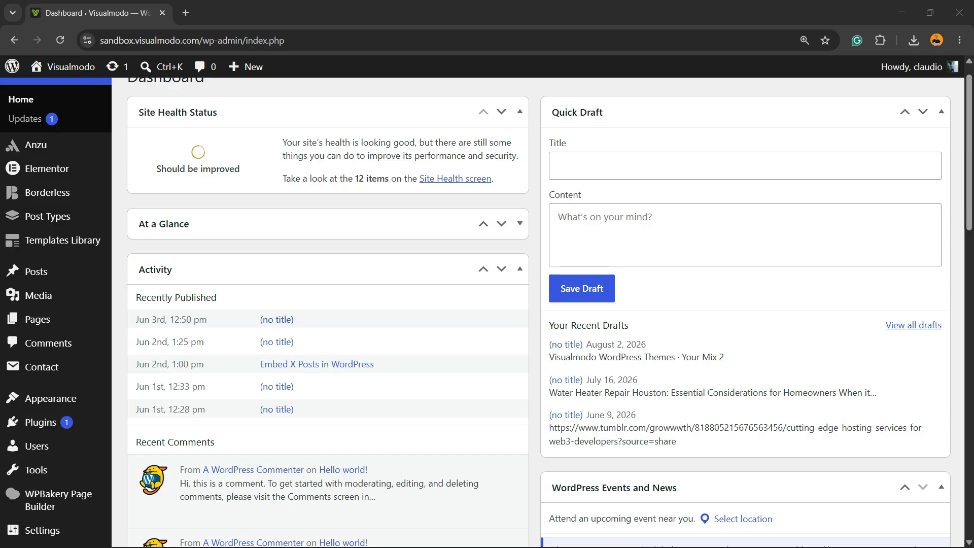
double_click(232, 41)
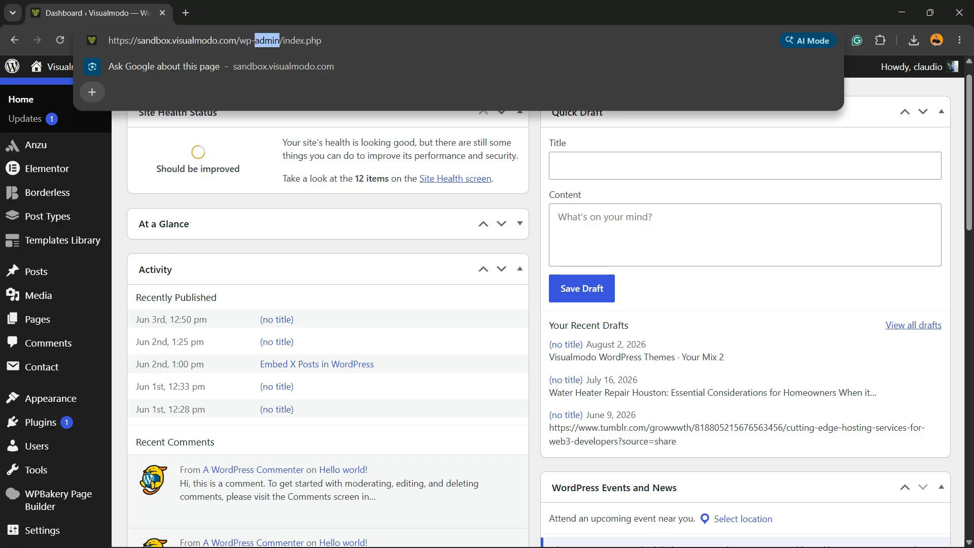
left_click(229, 41)
left_click_drag(145, 40, 286, 41)
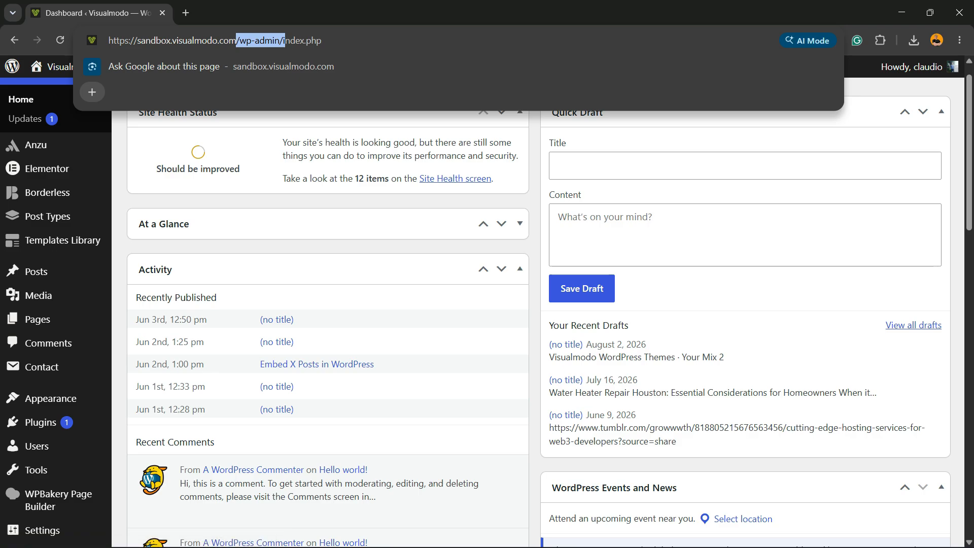
- Open the page for adding plugins and look up Elementor Website Builder among the popular plugins
scroll(35, 273, "down", 2)
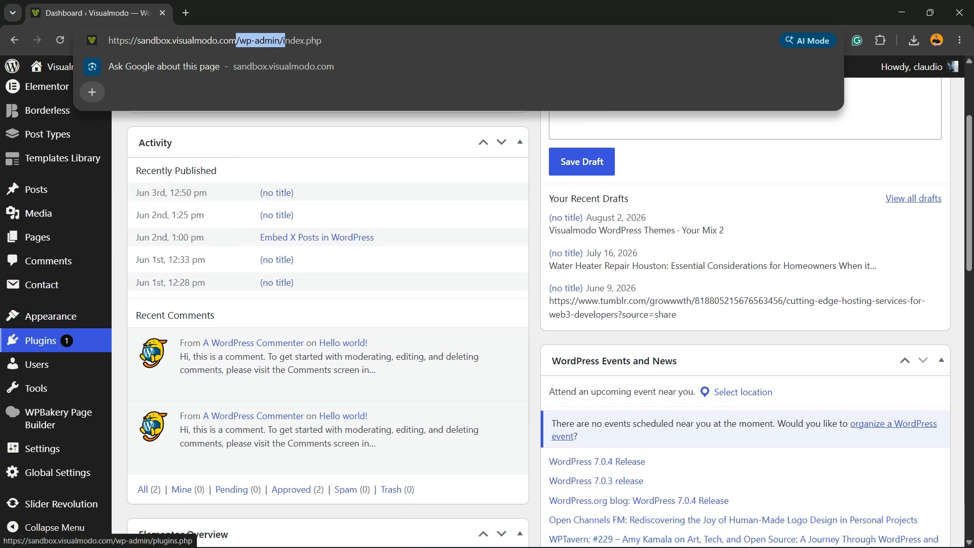
mouse_move(40, 340)
left_click(147, 362)
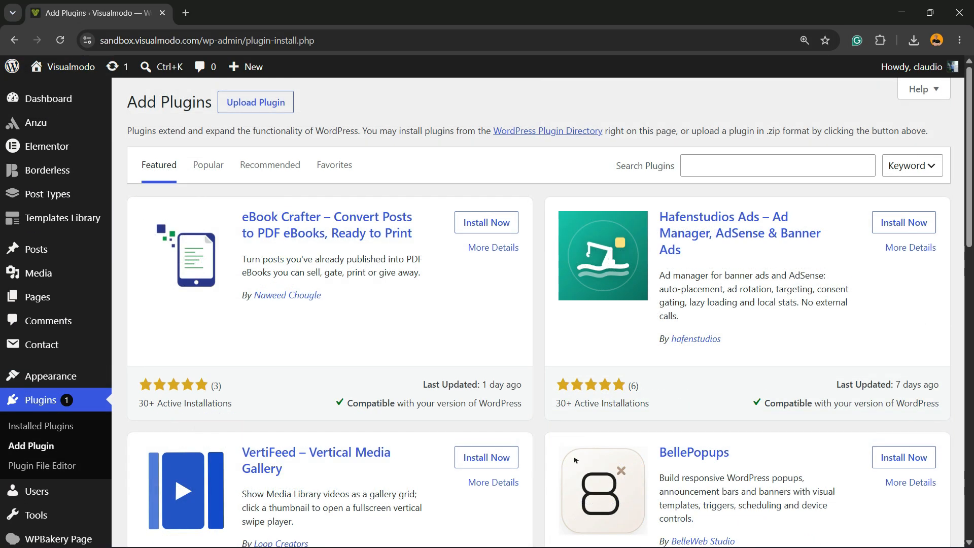
left_click(208, 165)
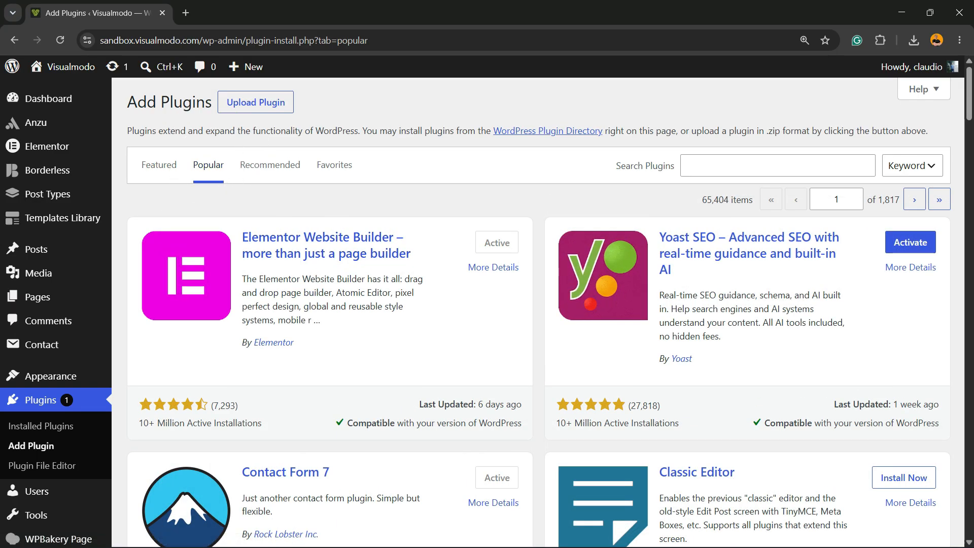
left_click_drag(294, 237, 351, 246)
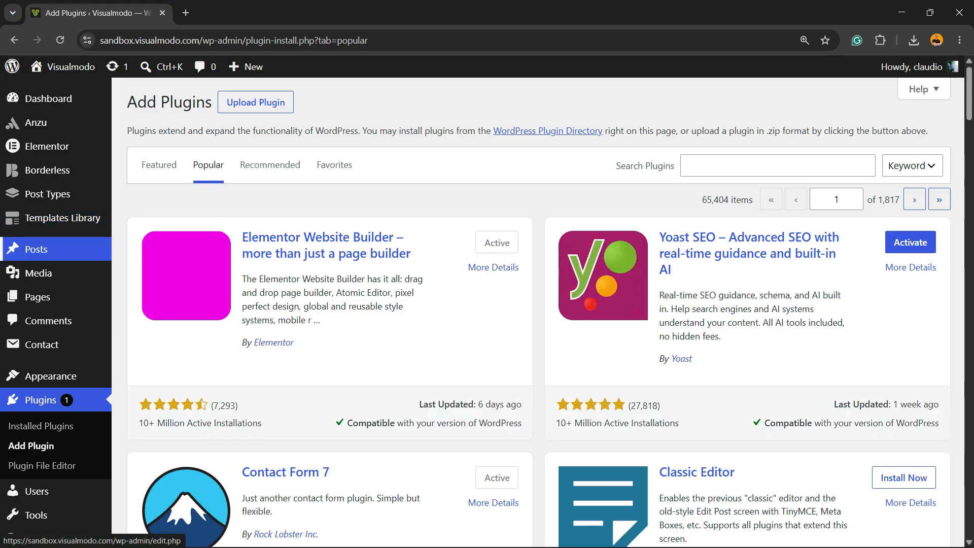
- Create a new page and open it for editing with Elementor
mouse_move(50, 296)
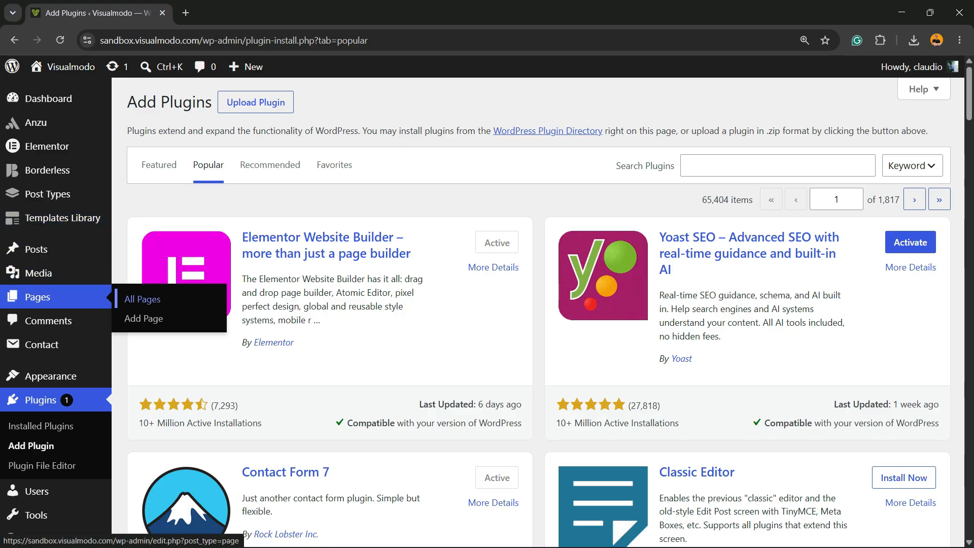
left_click(143, 318)
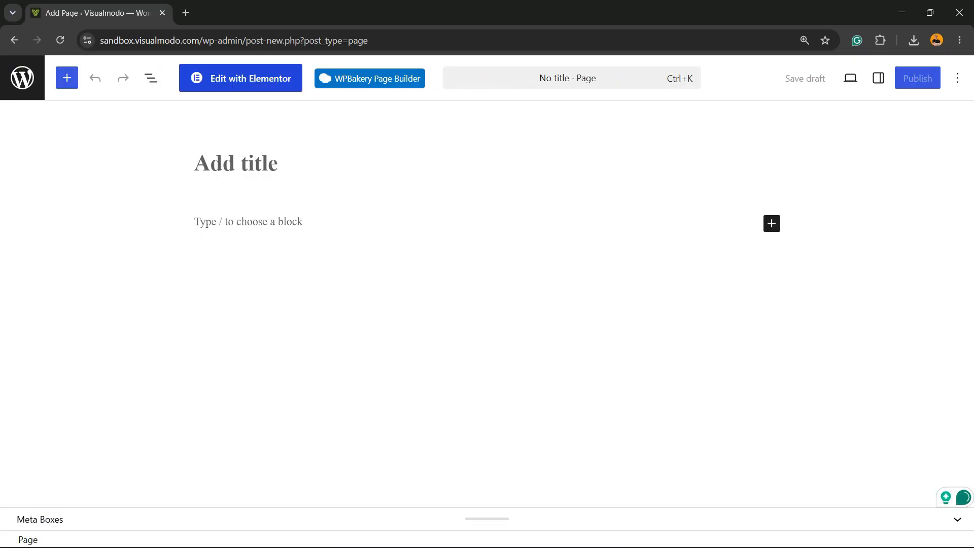
left_click(258, 81)
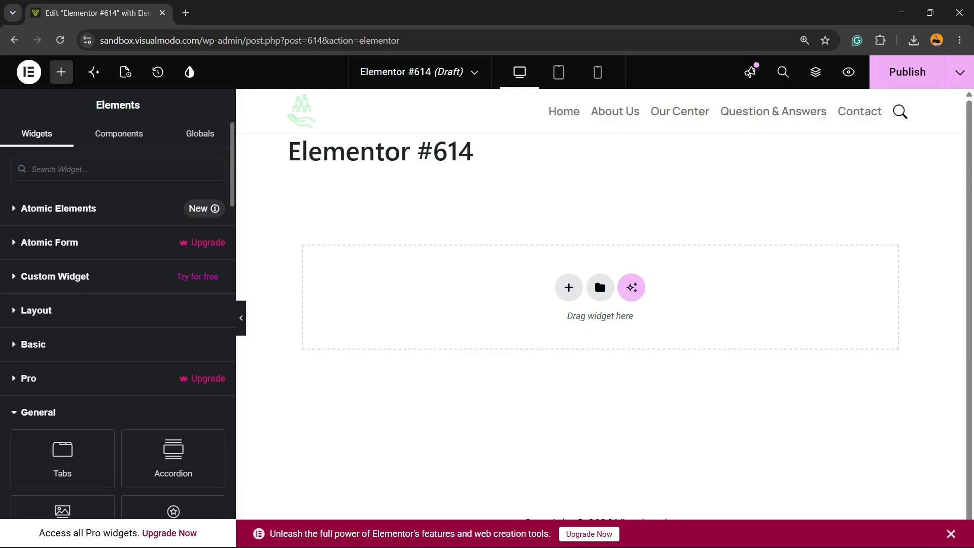
- Search the widgets for "acc" and place an Accordion widget on the empty page
type("acc")
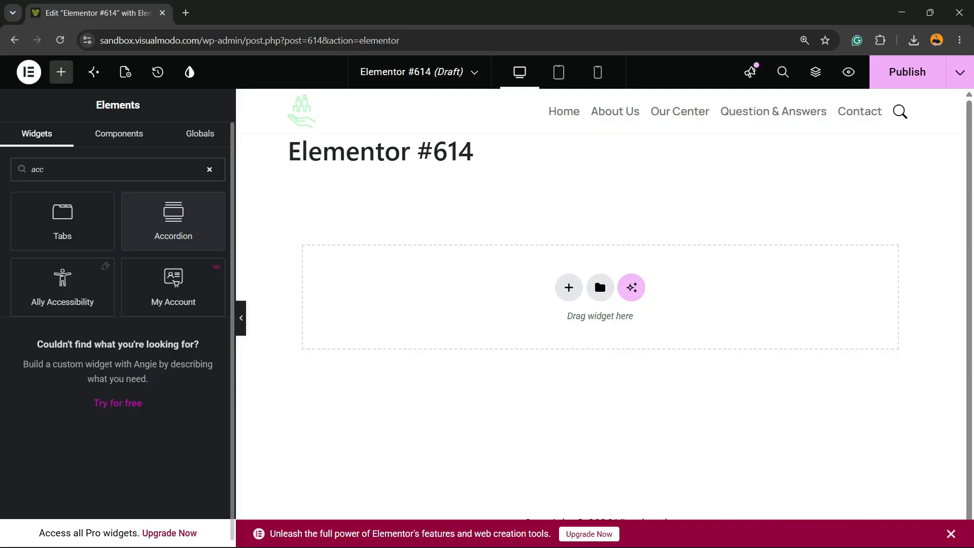
left_click_drag(172, 223, 457, 294)
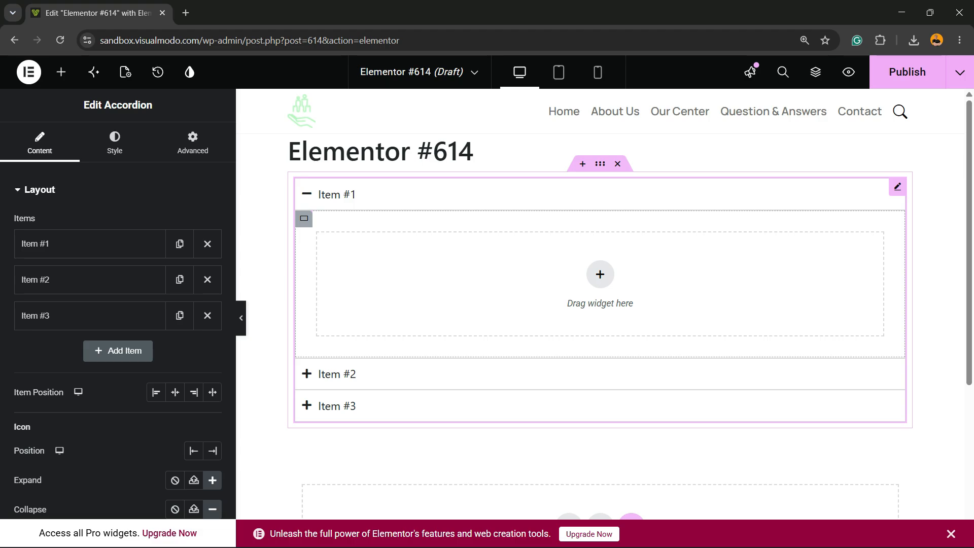
left_click(600, 274)
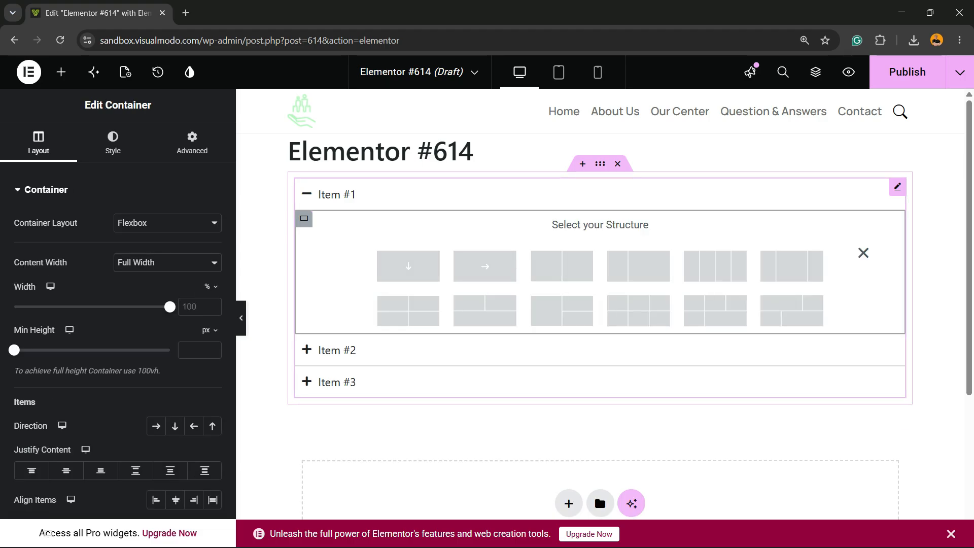
left_click(863, 253)
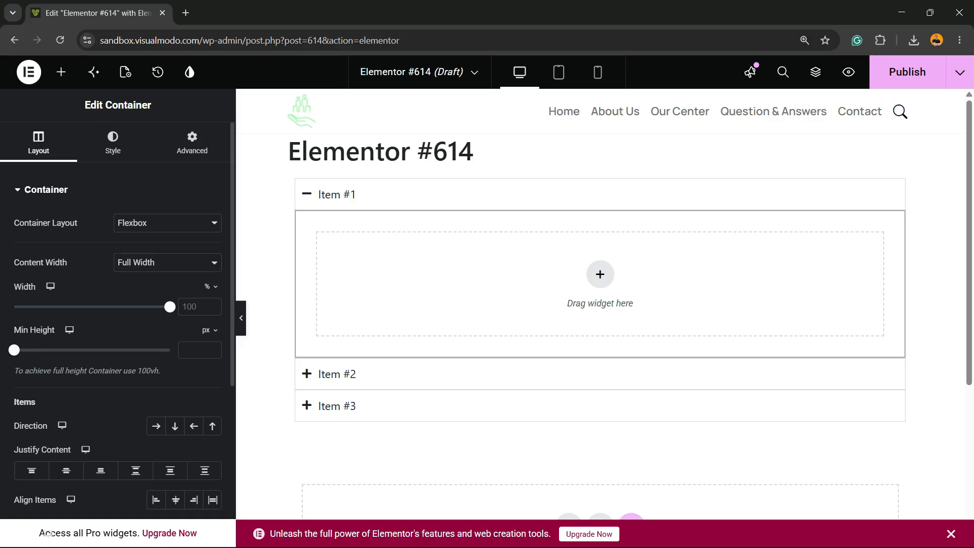
- Place a basic Text Editor widget inside accordion Item #1 and another inside Item #2
left_click(61, 72)
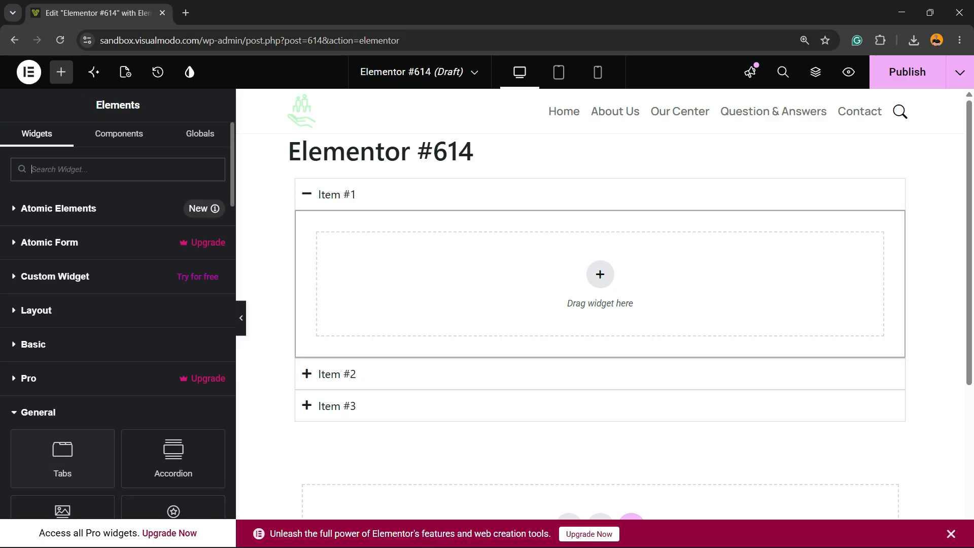
left_click(33, 344)
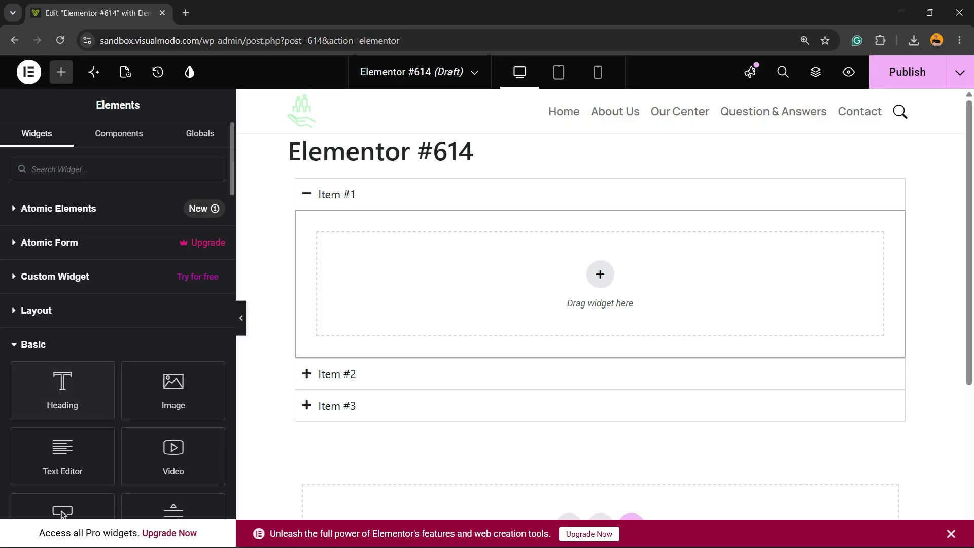
left_click_drag(63, 454, 436, 284)
left_click(599, 269)
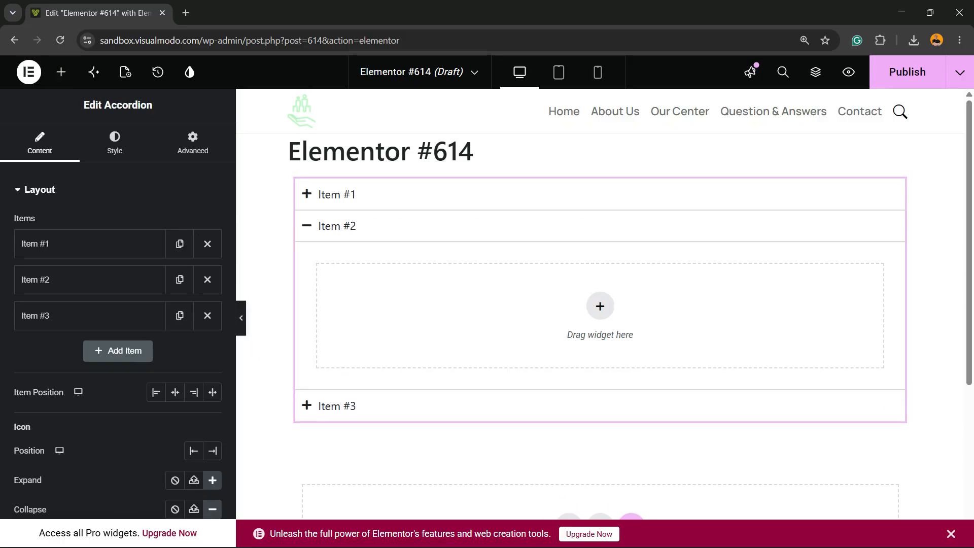
left_click(61, 72)
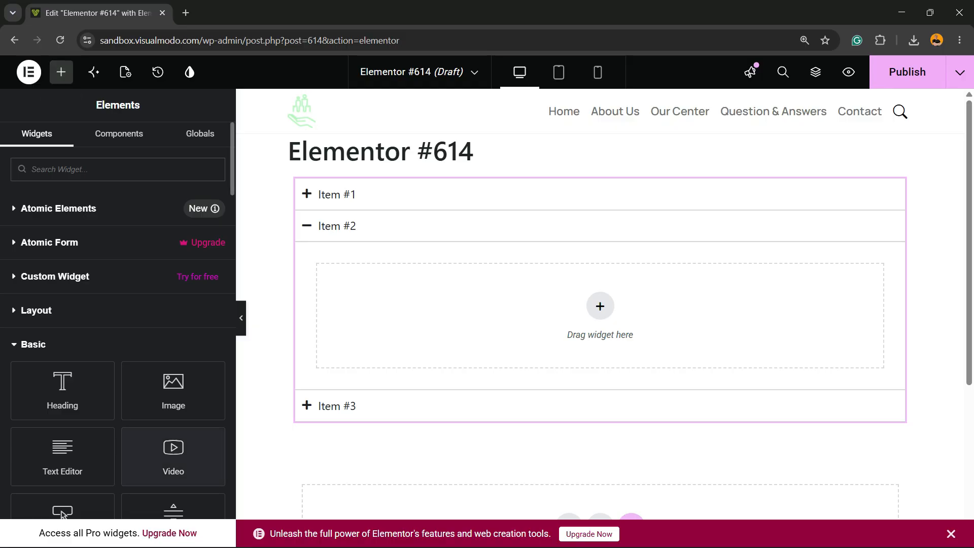
left_click_drag(62, 454, 448, 306)
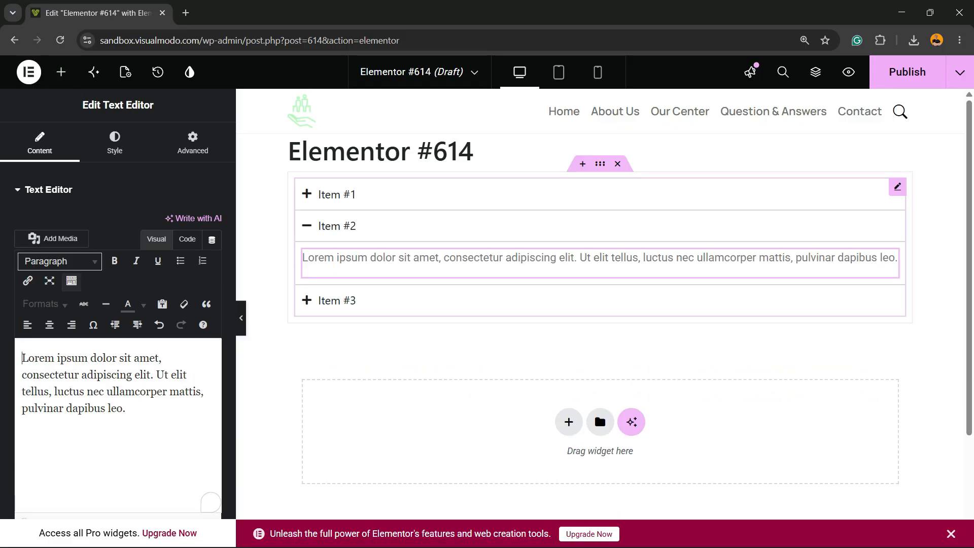
- Place an Image widget inside accordion Item #3 and choose romantic-pen.png from the media library as its picture
left_click(449, 301)
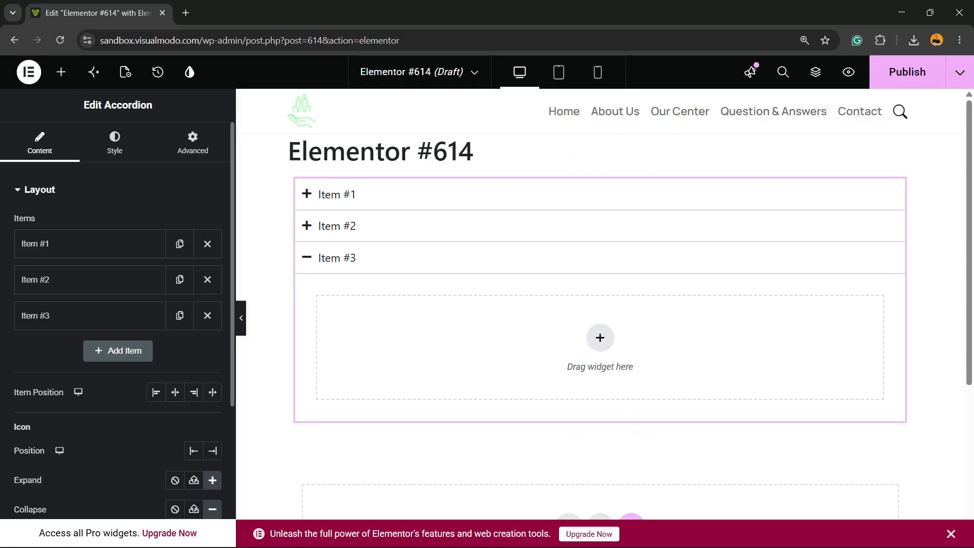
left_click(61, 72)
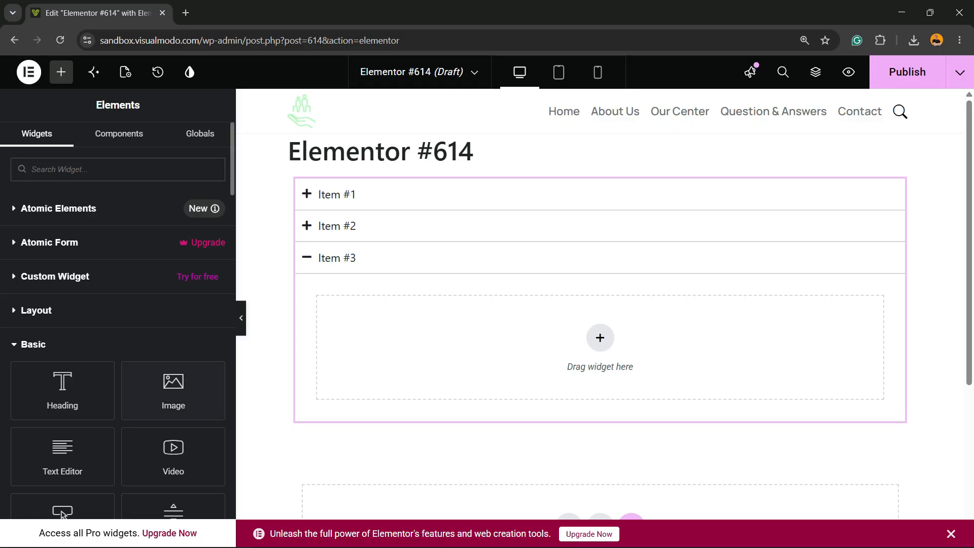
left_click_drag(169, 391, 599, 401)
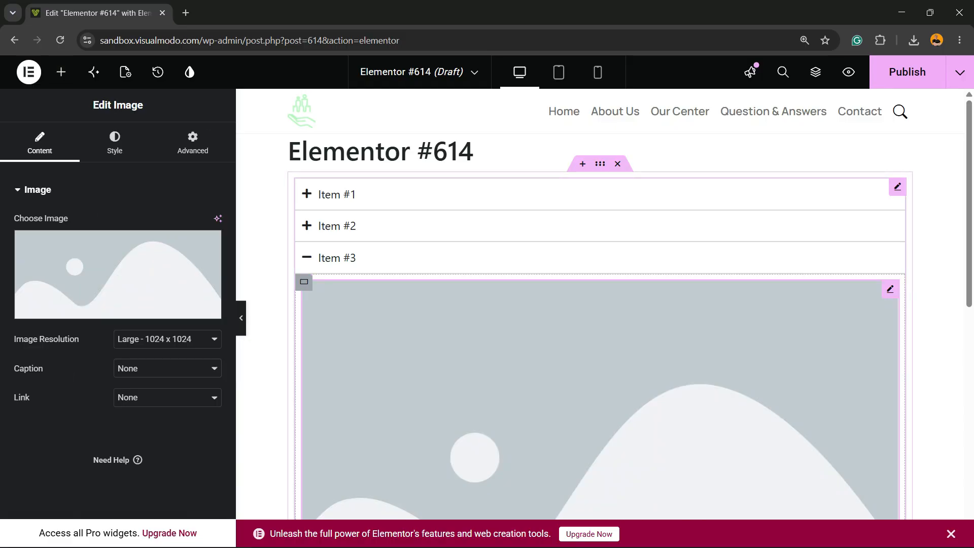
left_click(117, 299)
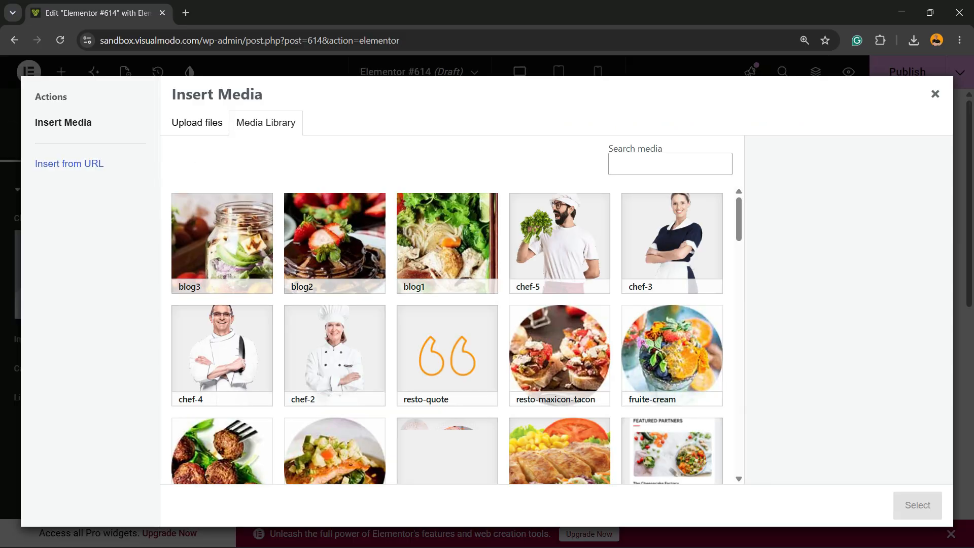
scroll(446, 334, "down", 10)
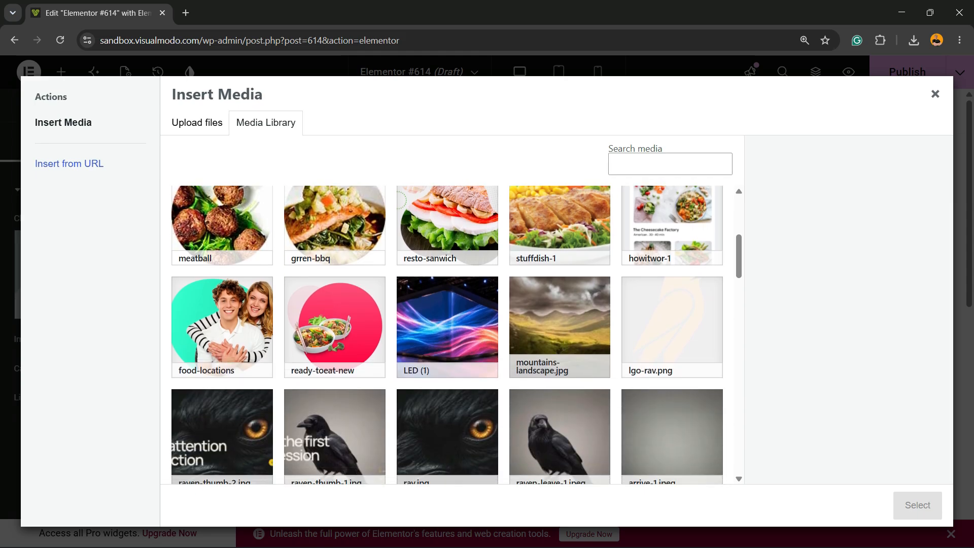
left_click(446, 294)
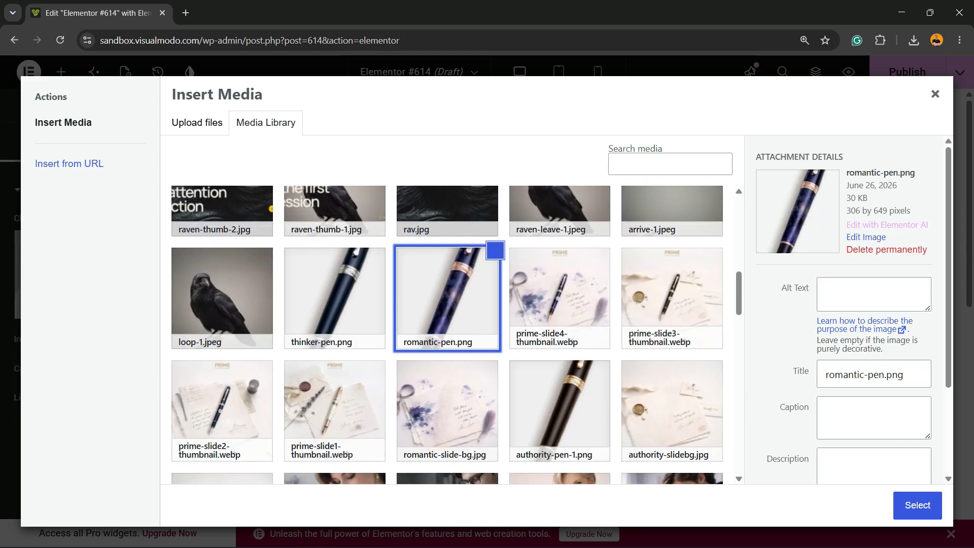
left_click(917, 504)
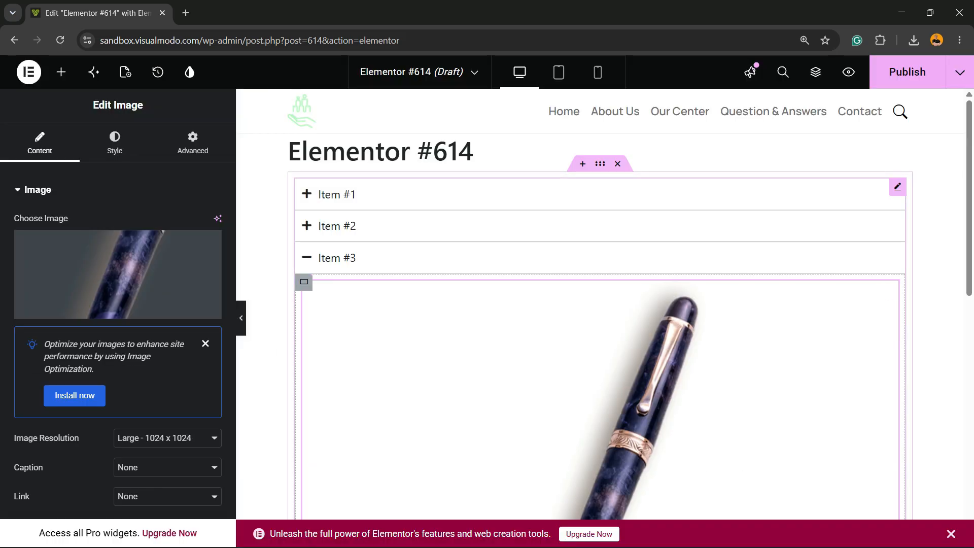
- Expand the three accordion items in turn to check the content inside each one
left_click(337, 194)
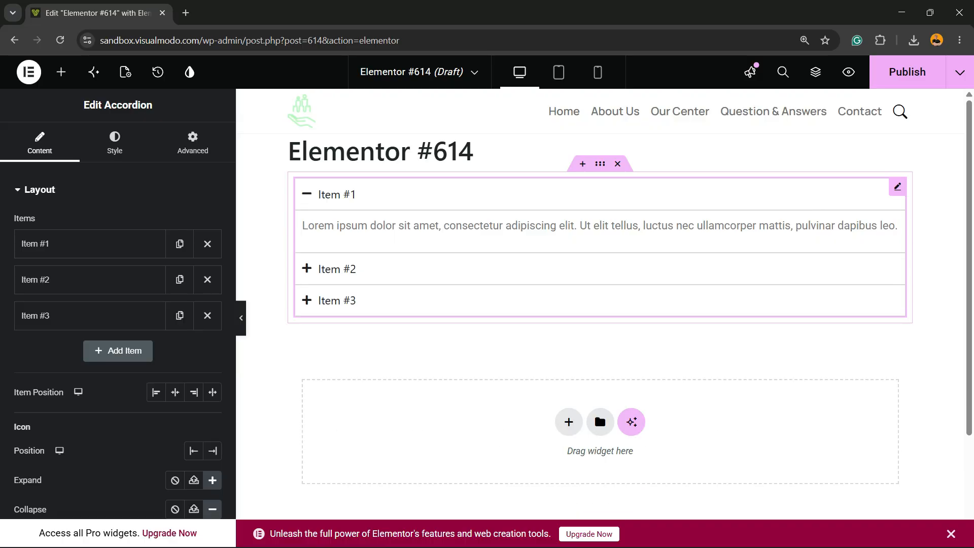
left_click(336, 269)
left_click(336, 300)
left_click(337, 225)
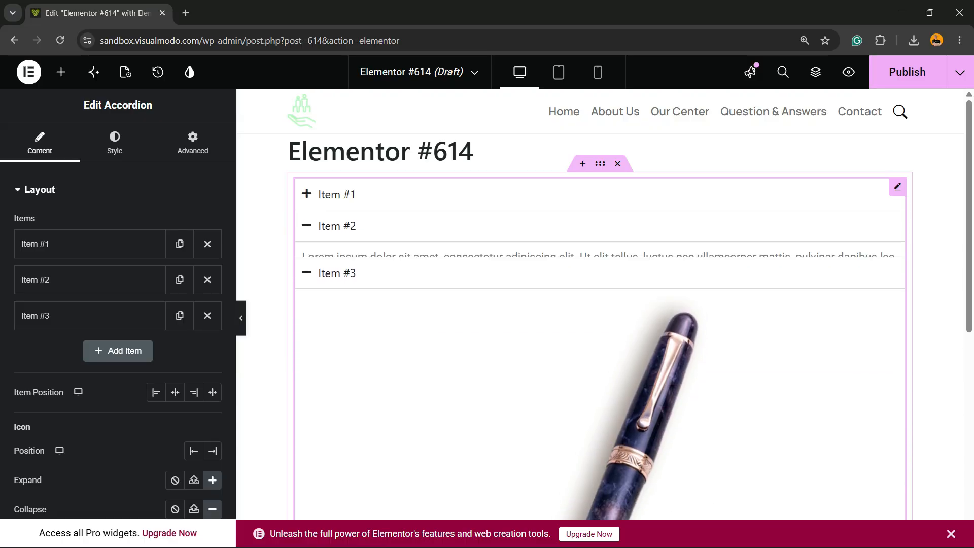
left_click(337, 194)
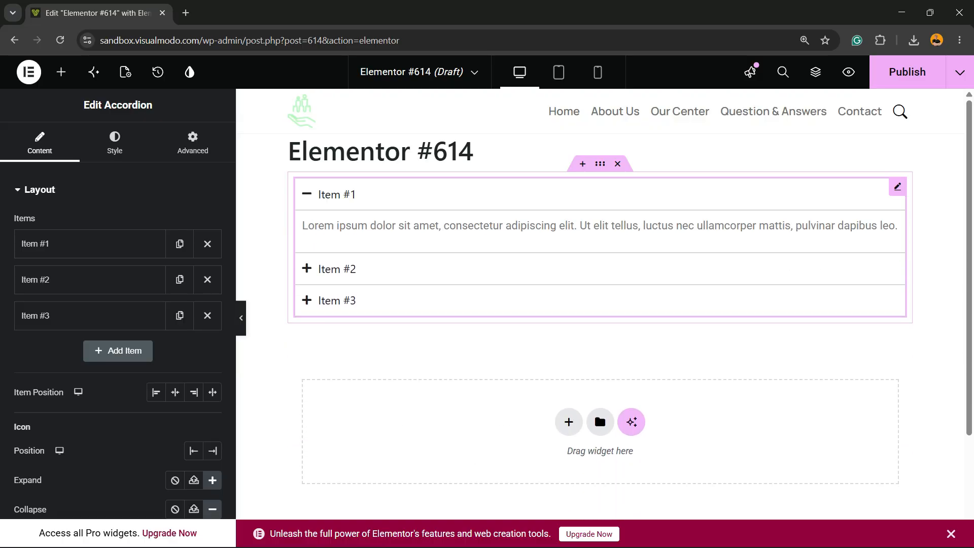
- Change the title of the first accordion item to "Item #1111"
left_click(90, 244)
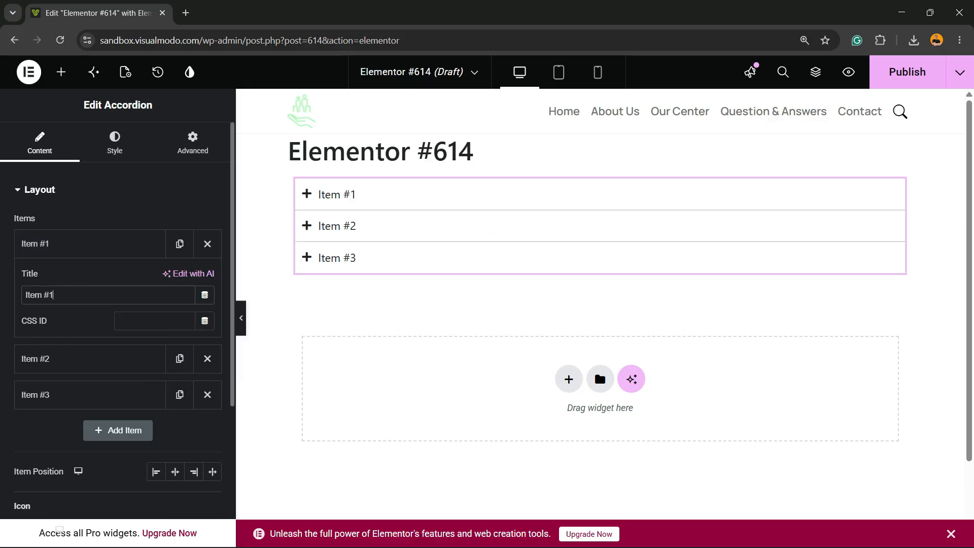
type("111")
left_click(90, 244)
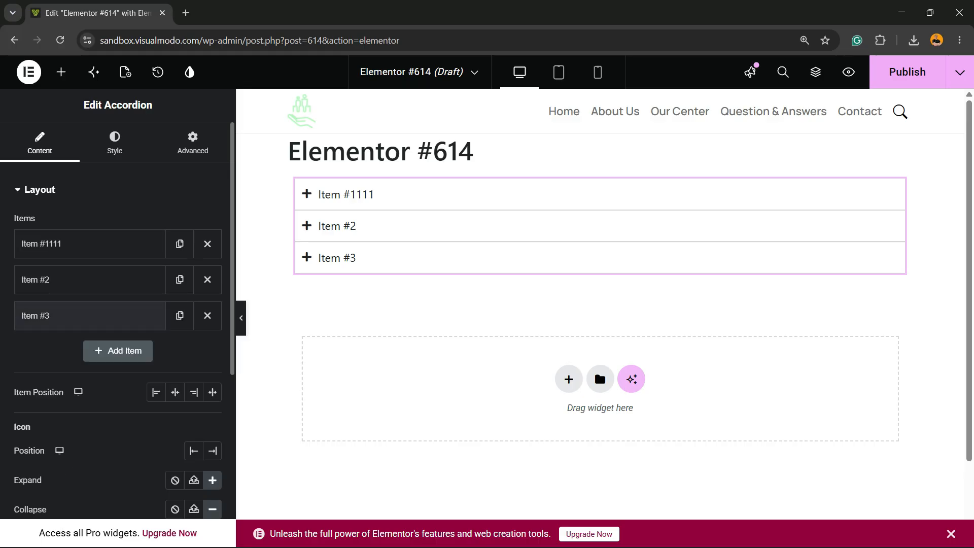
- Duplicate accordion Item #3 and delete the copy
left_click(179, 316)
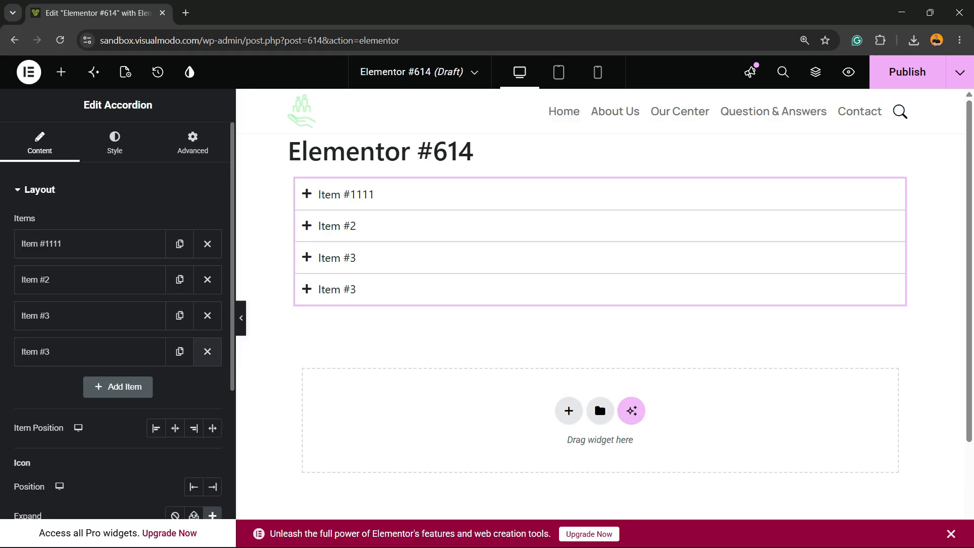
left_click(207, 352)
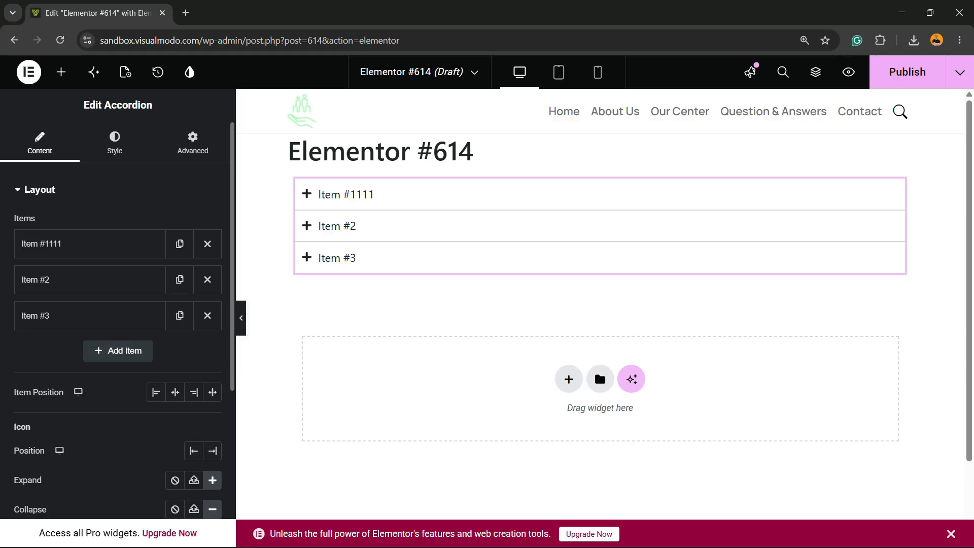
- Add a fourth item to the accordion and set the item position to End
left_click(118, 349)
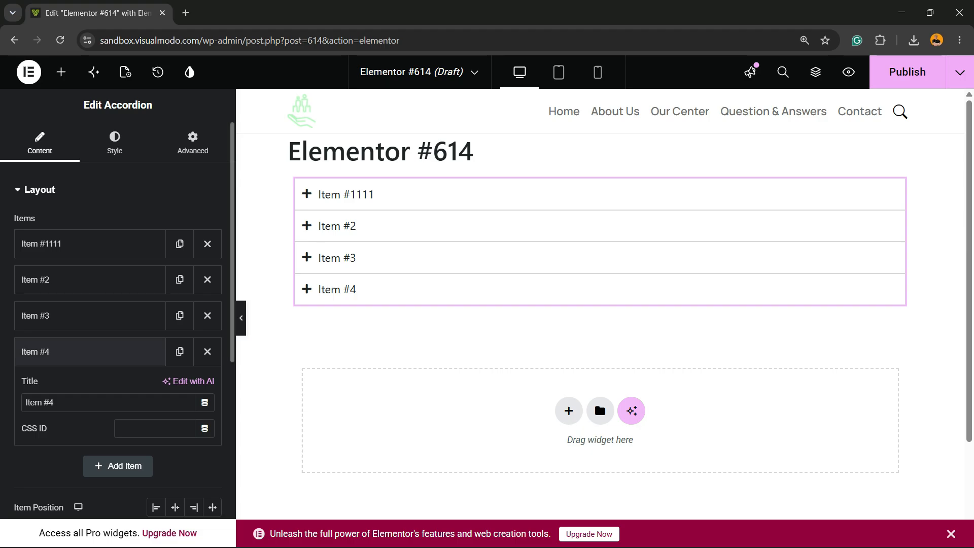
scroll(156, 380, "down", 3)
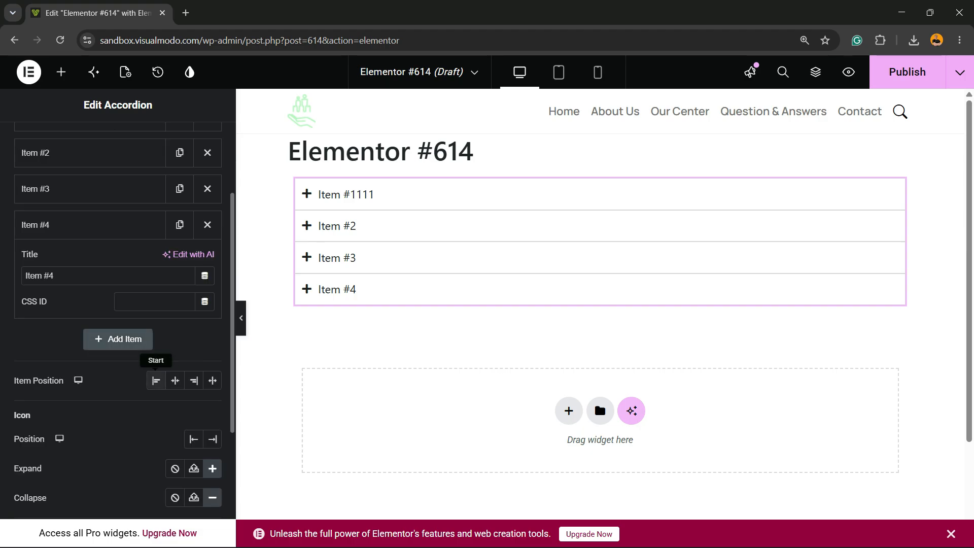
left_click(175, 380)
left_click(194, 381)
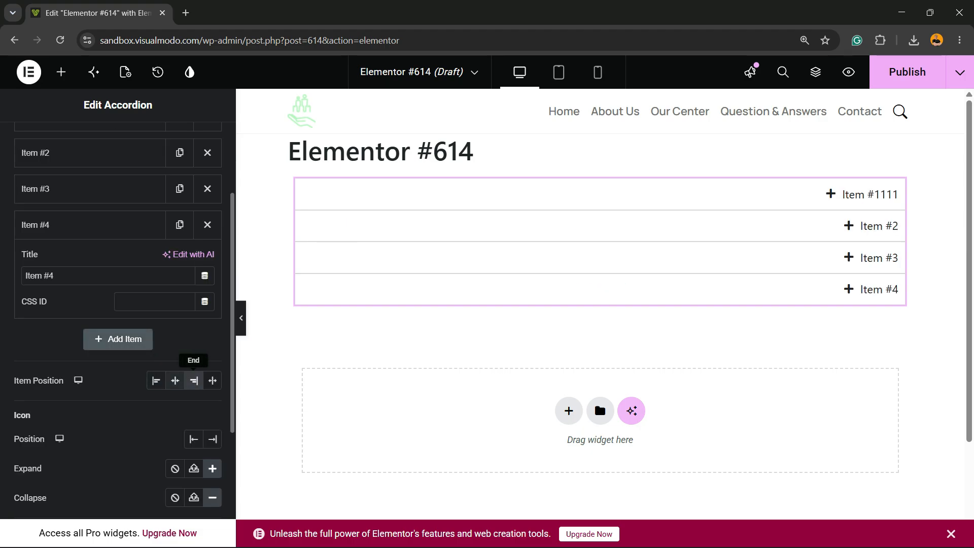
- Set both the accordion's item position and its icon position to Start
left_click(212, 380)
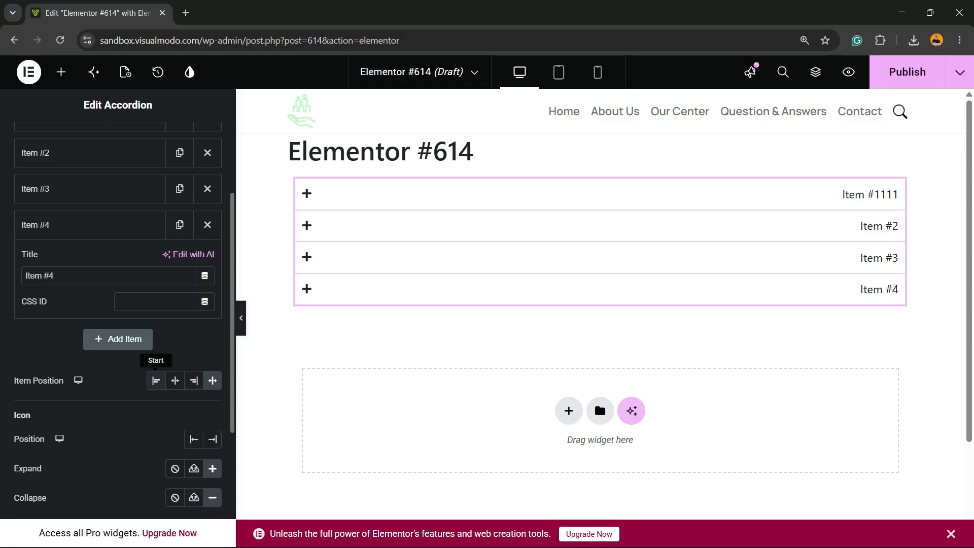
left_click(156, 380)
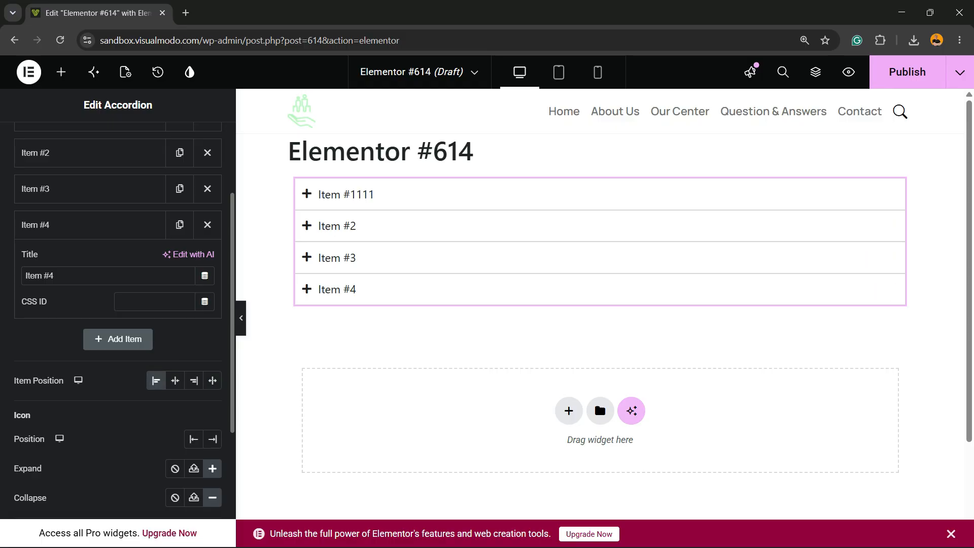
scroll(156, 381, "down", 3)
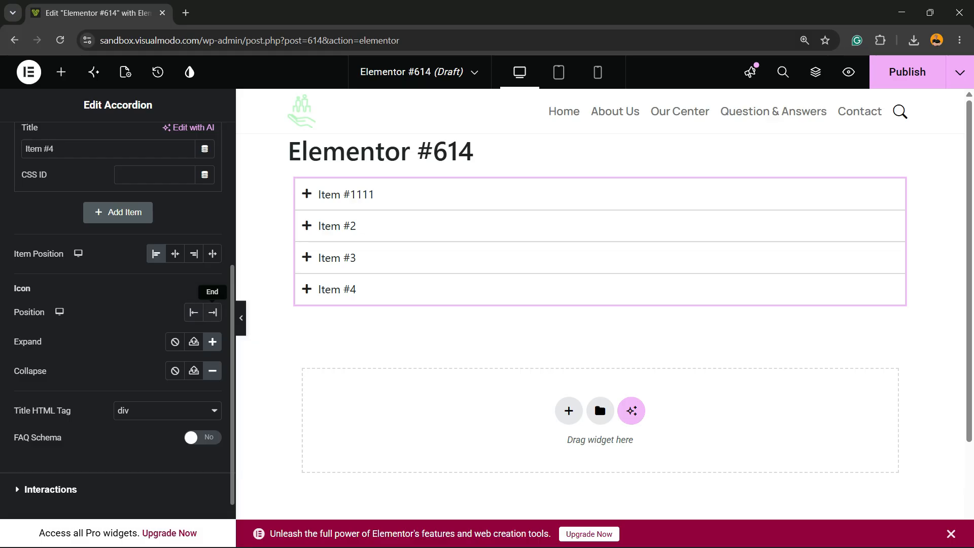
left_click(212, 312)
left_click(193, 312)
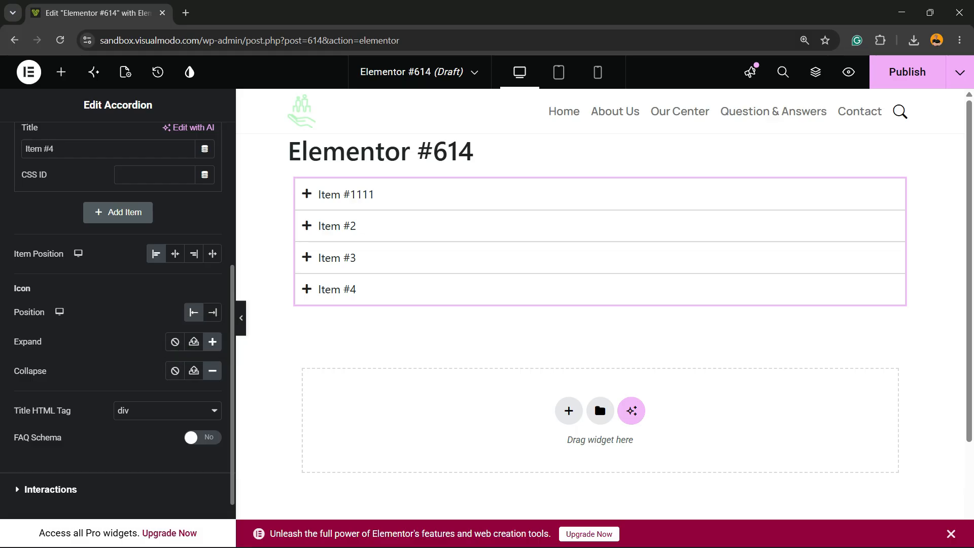
- Check the title HTML tag choices, keeping div, and turn on FAQ Schema for the accordion
left_click(167, 410)
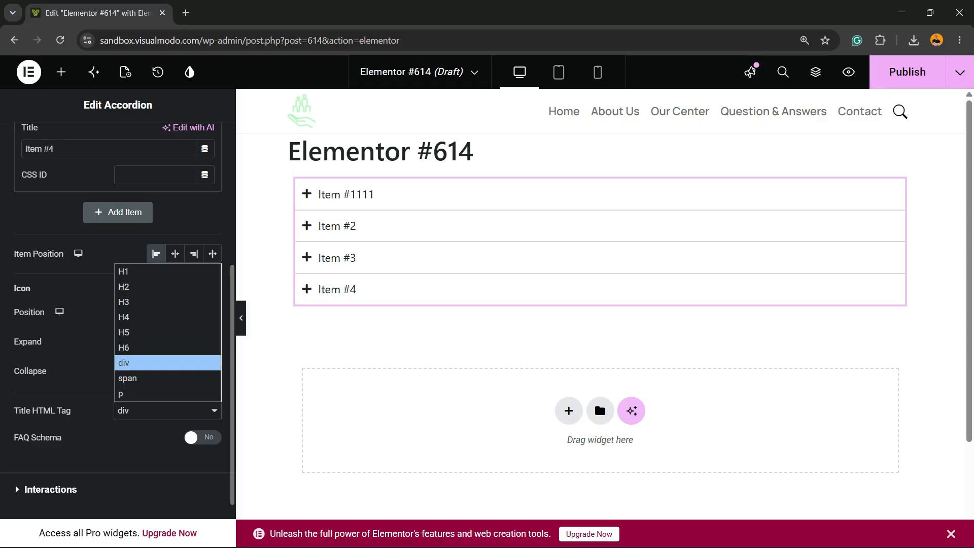
left_click(167, 411)
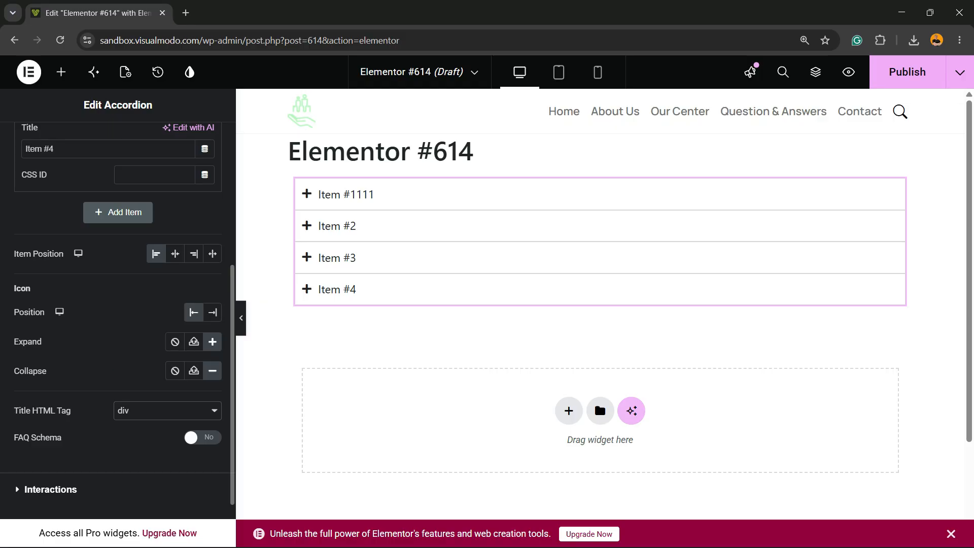
scroll(117, 304, "down", 2)
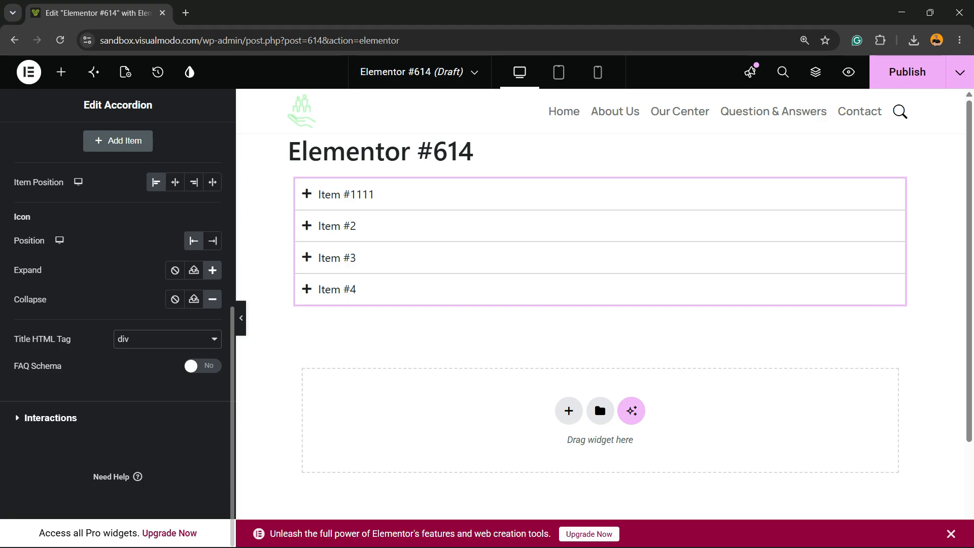
left_click(203, 365)
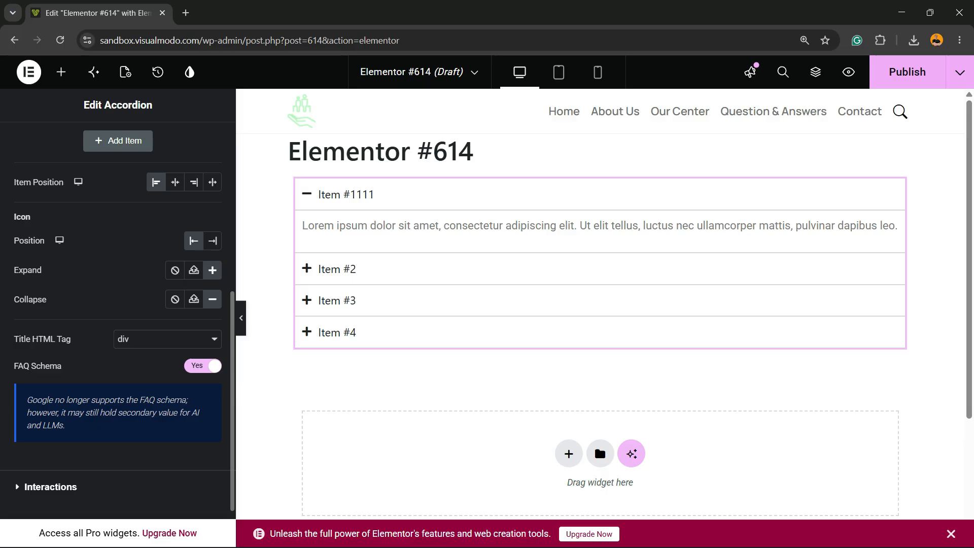
- In the accordion's interaction settings, try the All collapsed default state and restore First expanded
scroll(118, 304, "down", 2)
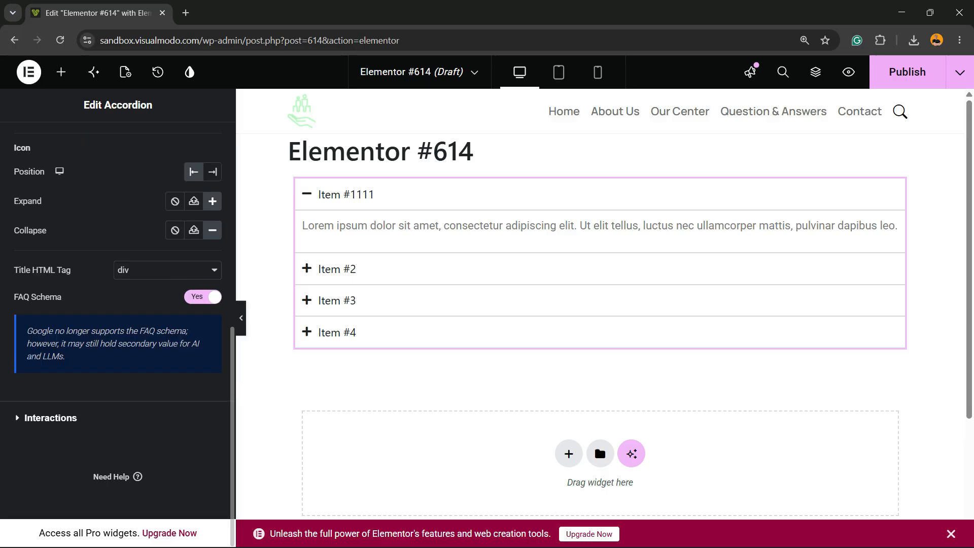
left_click(66, 418)
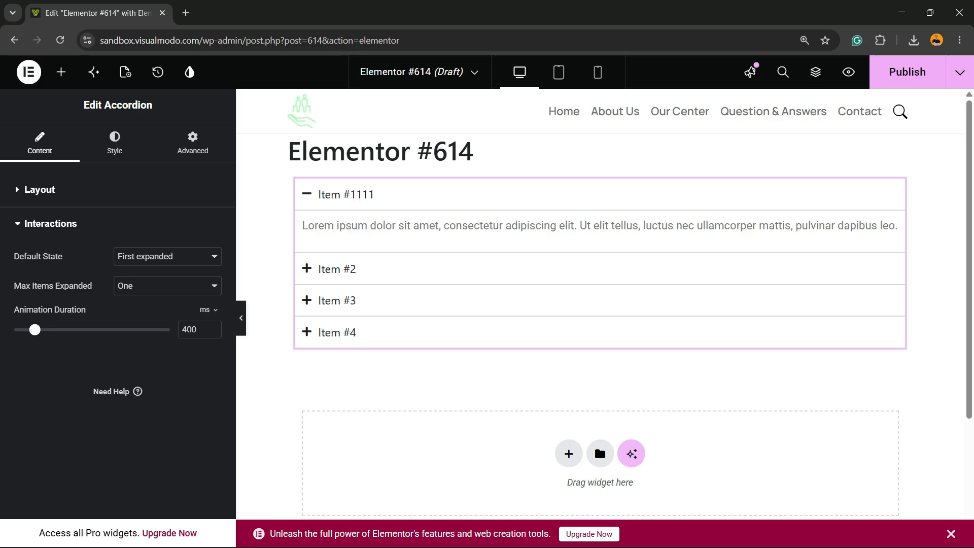
left_click(168, 257)
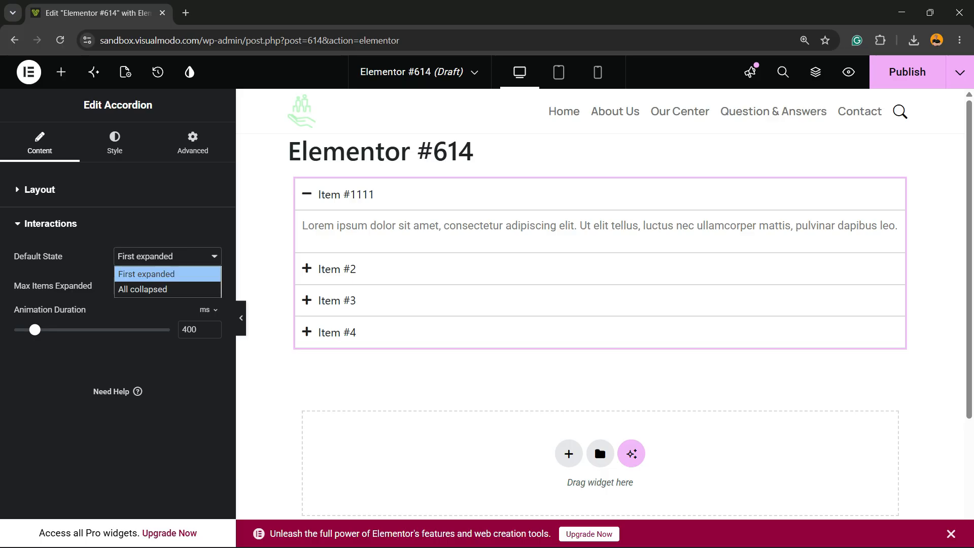
key("Down")
key("Return")
key("alt+Down")
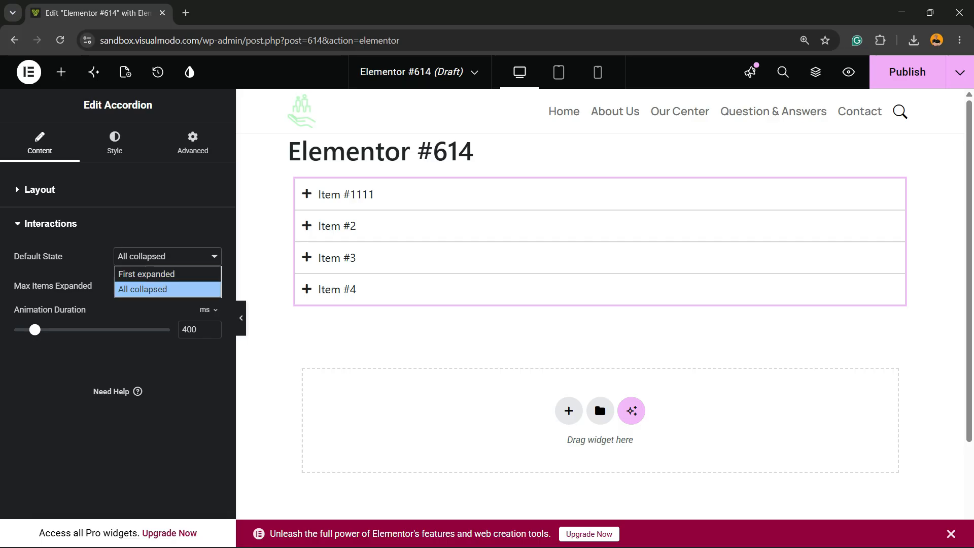
key("Up")
key("Return")
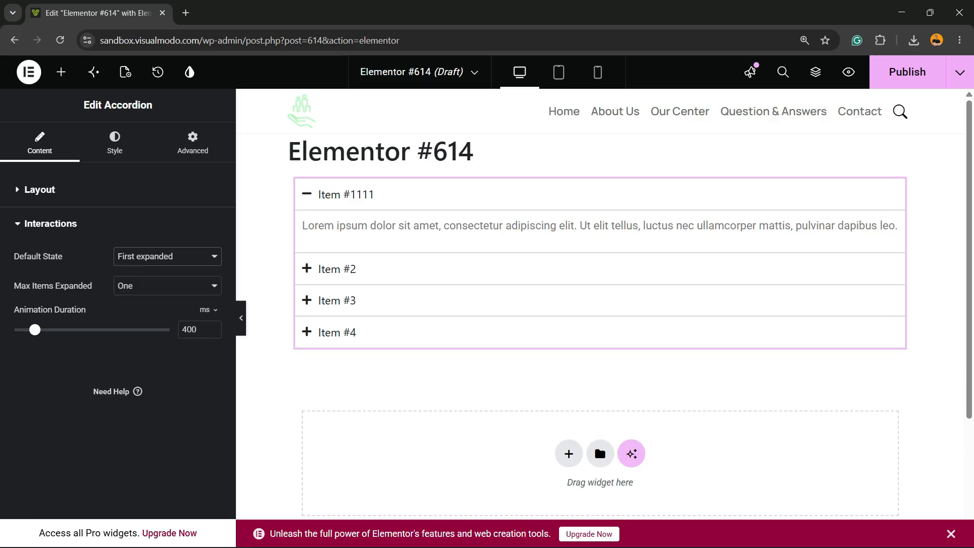
- Try the alternative Max Items Expanded option, restore One, and close the interaction settings
key("Tab")
key("alt+Down")
key("Down")
key("Return")
key("alt+Down")
key("Up")
key("Return")
left_click(39, 190)
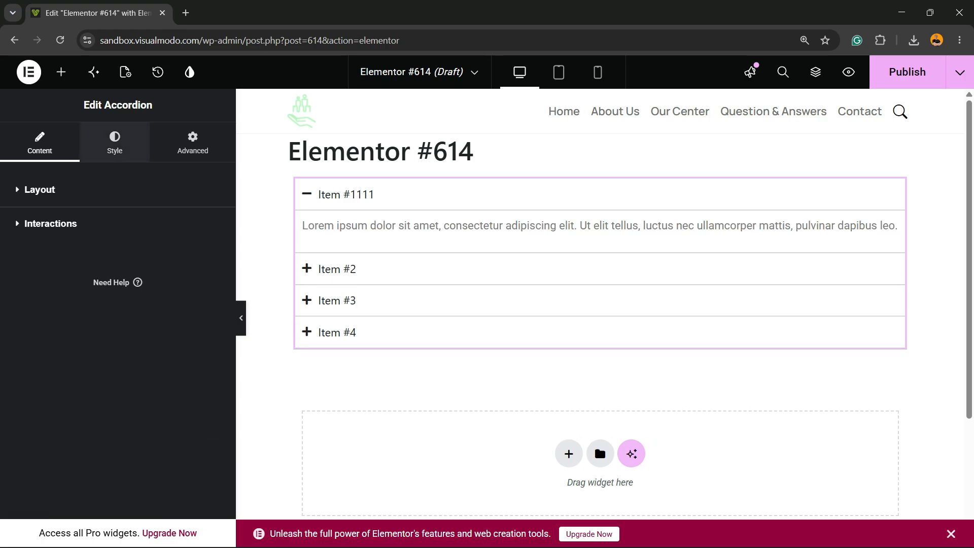
- Examine the accordion's spacing, background, border and padding style settings, including the Normal, Hover and Active states
left_click(115, 144)
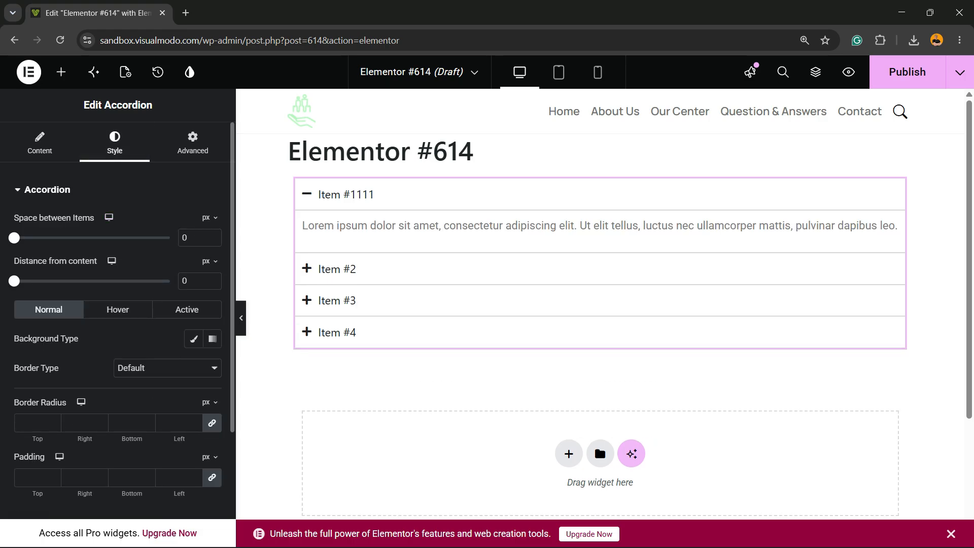
mouse_move(14, 238)
left_mouse_down()
mouse_move(49, 237)
mouse_move(14, 238)
left_mouse_up()
mouse_move(14, 281)
left_mouse_down()
mouse_move(41, 281)
mouse_move(15, 281)
left_mouse_up()
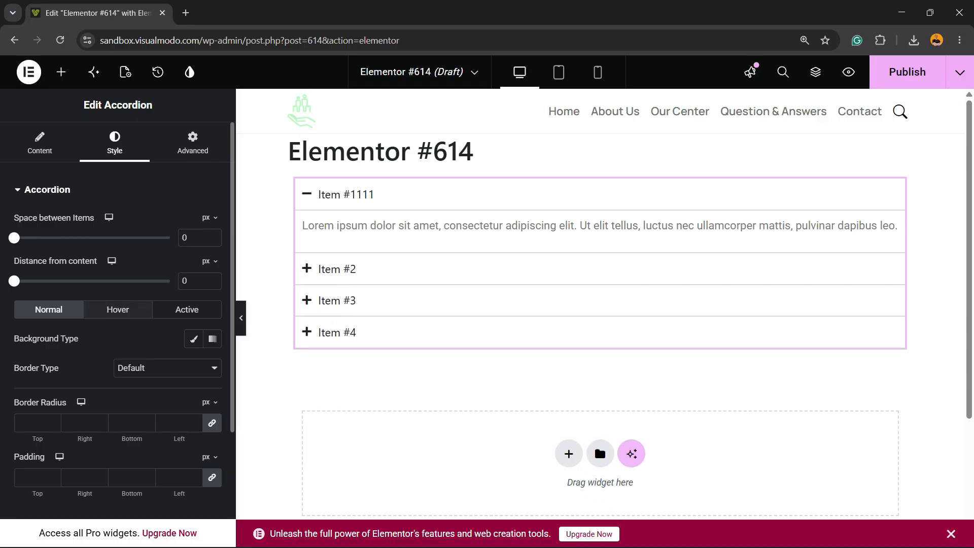
left_click(118, 309)
left_click(187, 309)
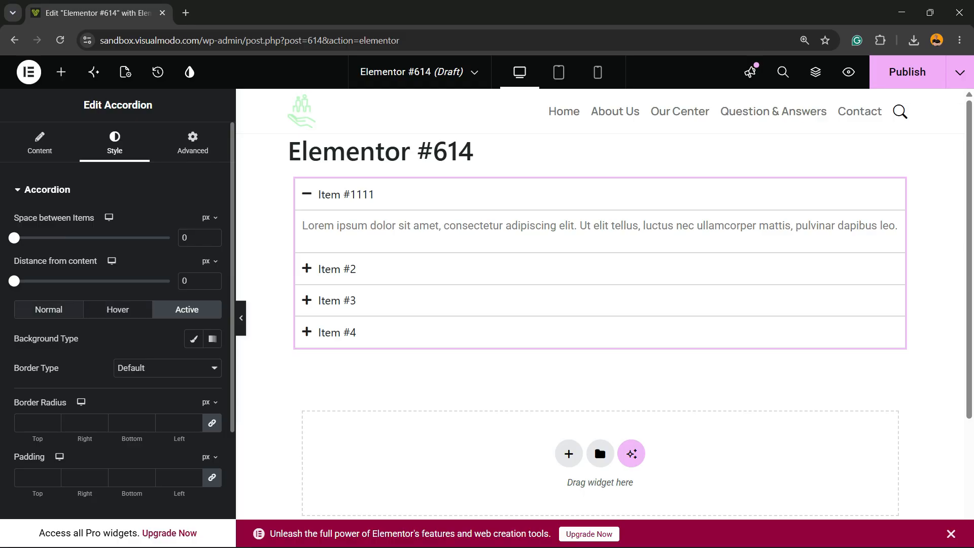
left_click(49, 309)
scroll(118, 320, "down", 3)
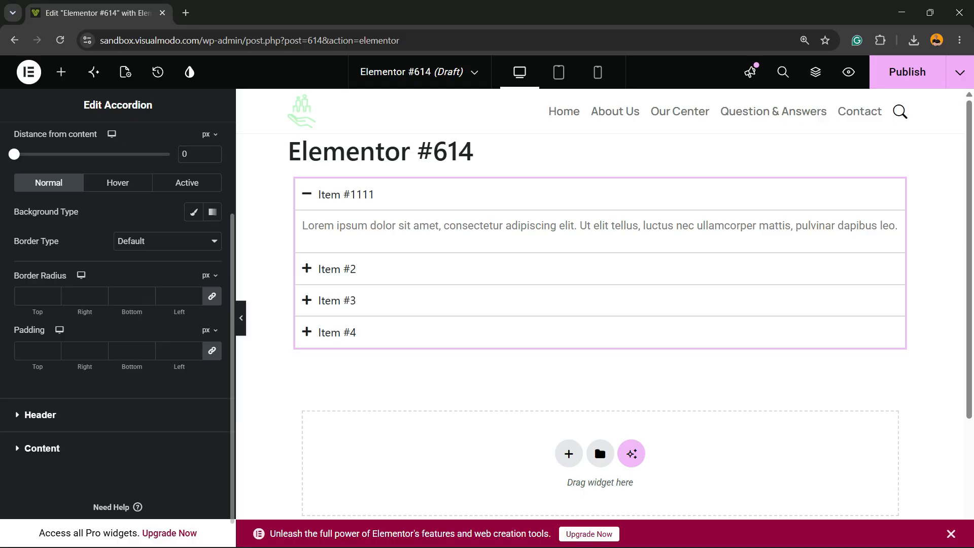
- Set the Normal state color of the accordion header titles to #D53F3F
left_click(40, 415)
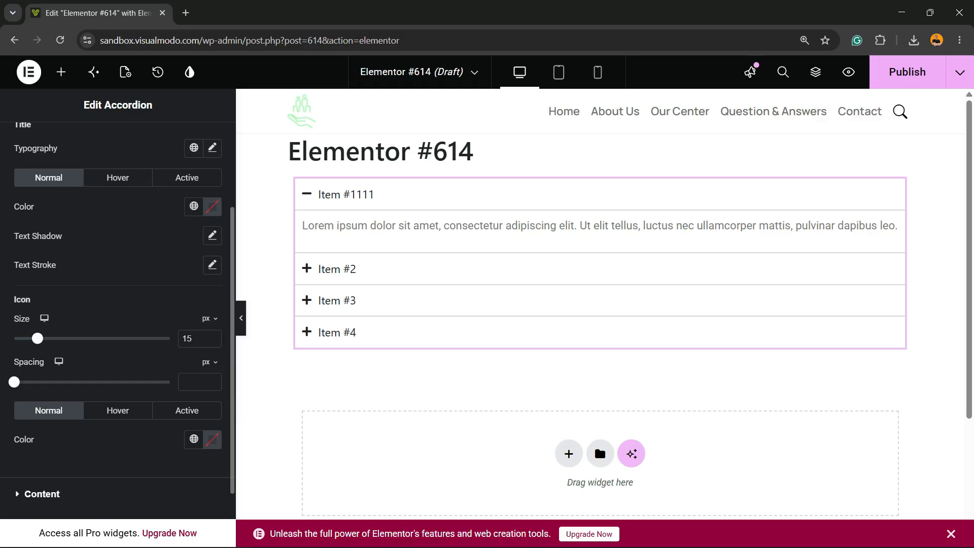
scroll(116, 304, "up", 3)
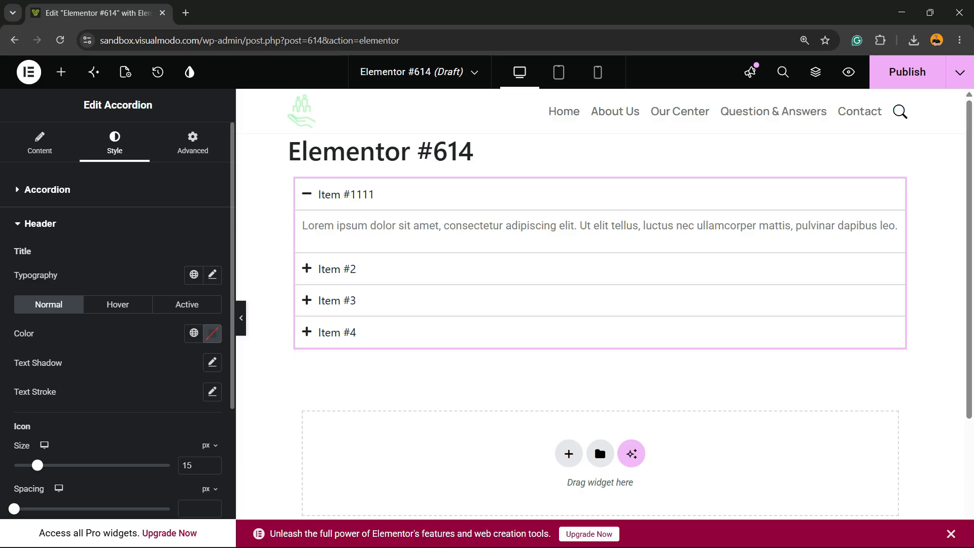
left_click(212, 333)
type("#D53F3F")
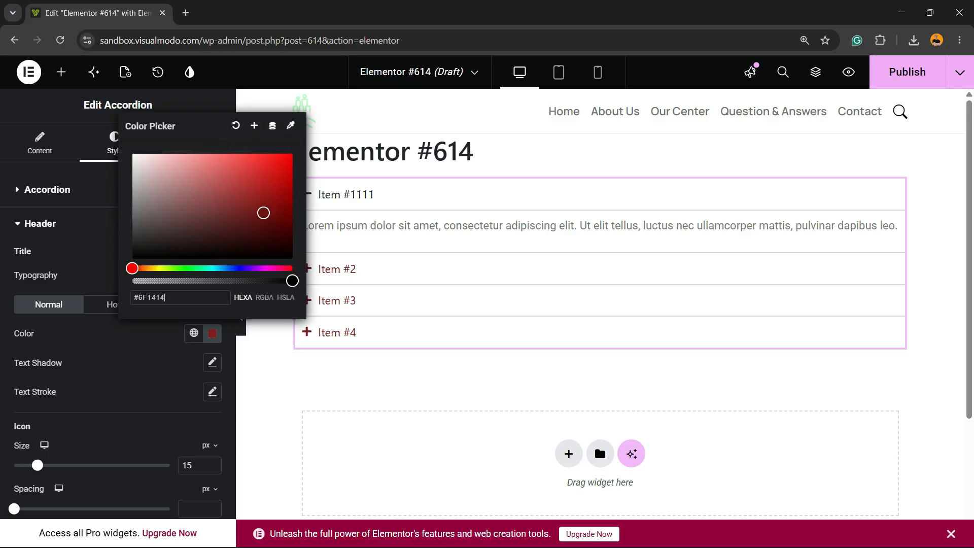
left_click(212, 333)
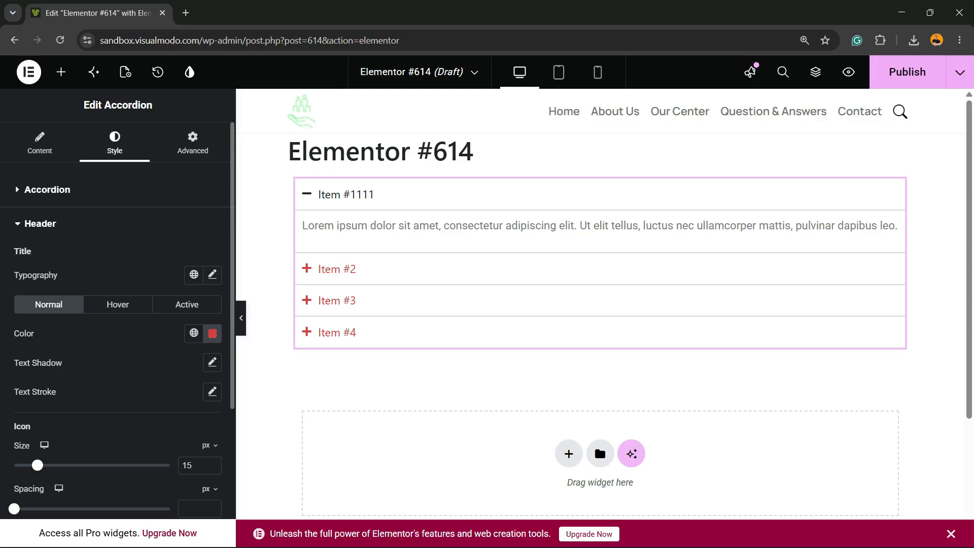
- Set the accordion header icon's size to 32 px and its spacing to 43 px
scroll(117, 304, "down", 3)
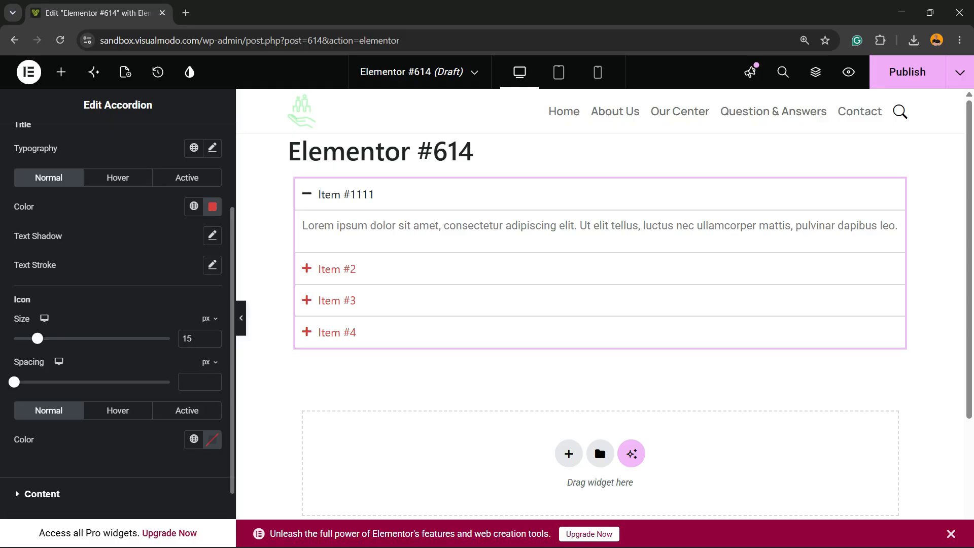
left_click_drag(37, 338, 63, 339)
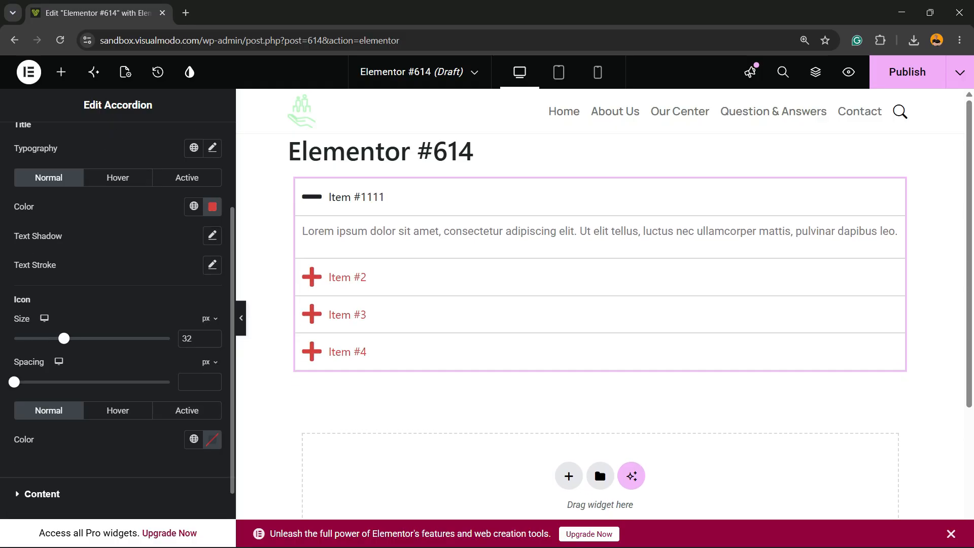
left_click_drag(14, 382, 31, 382)
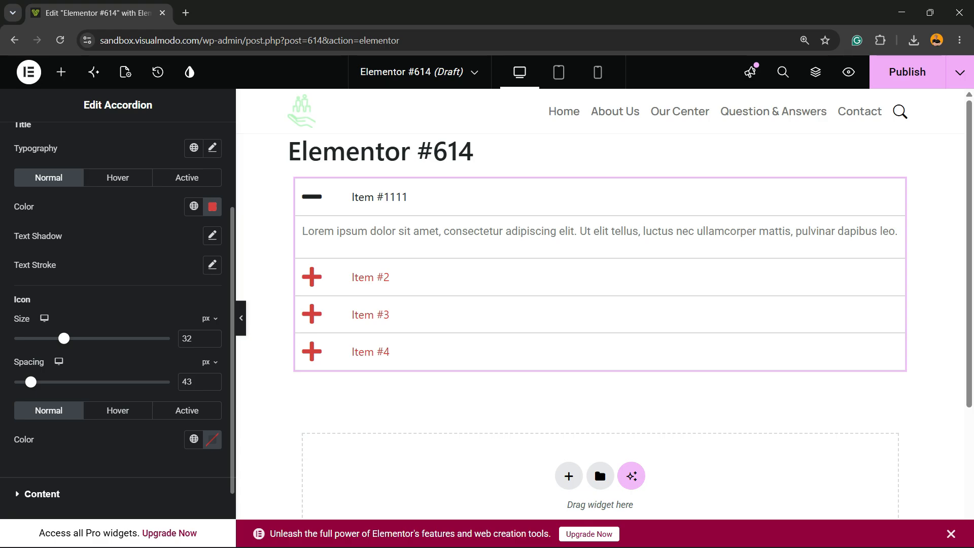
- Set the Normal state color of the header icons to #6A1D1D and close the header settings
scroll(118, 304, "down", 2)
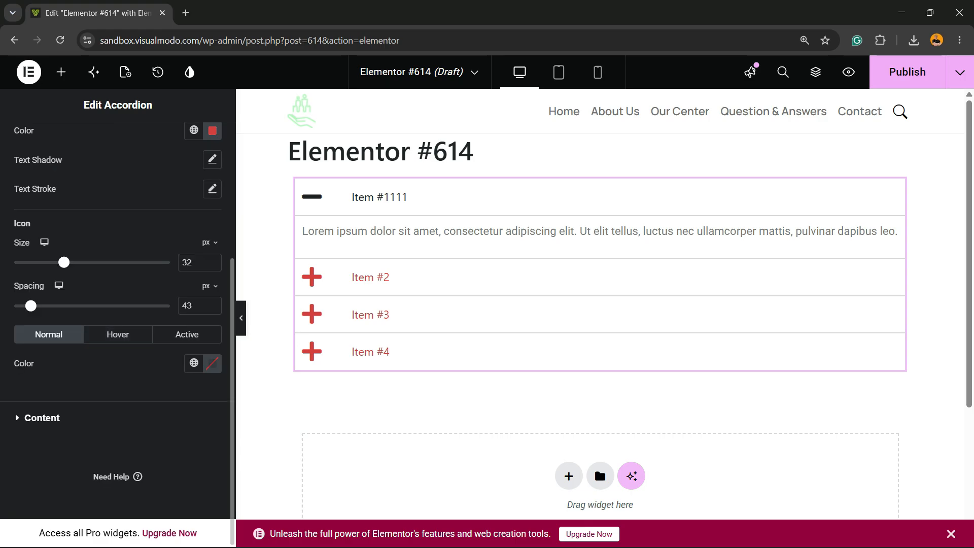
left_click(187, 334)
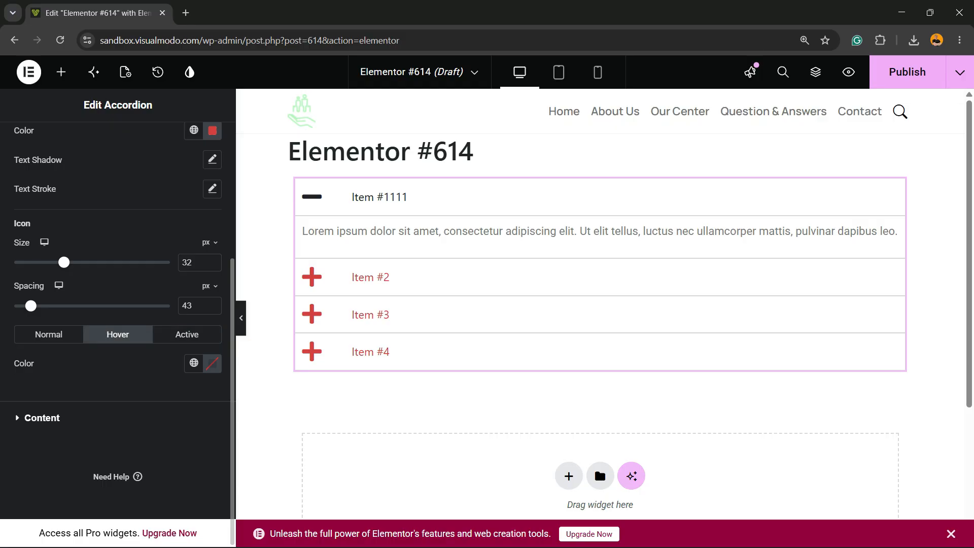
left_click(49, 334)
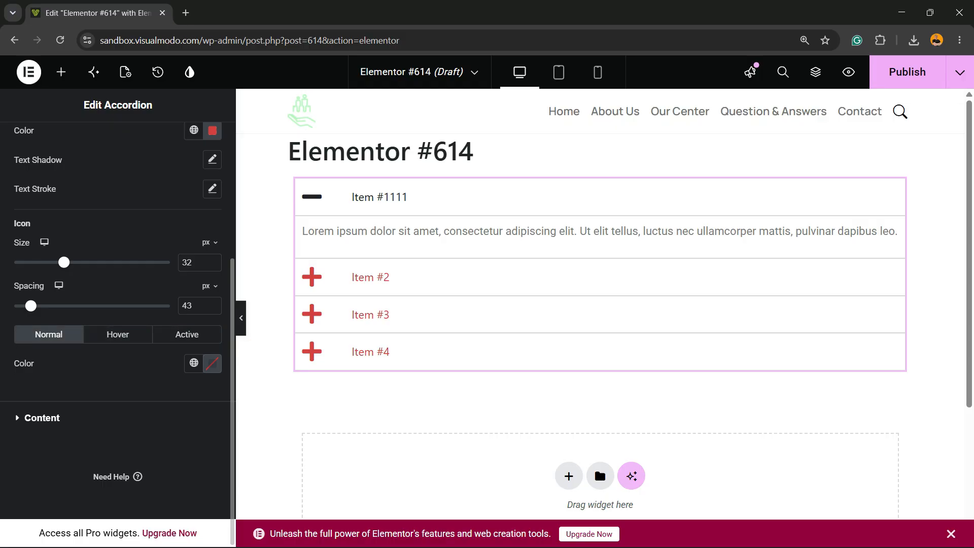
left_click(212, 364)
mouse_move(211, 284)
left_mouse_down()
mouse_move(226, 223)
mouse_move(248, 245)
left_mouse_up()
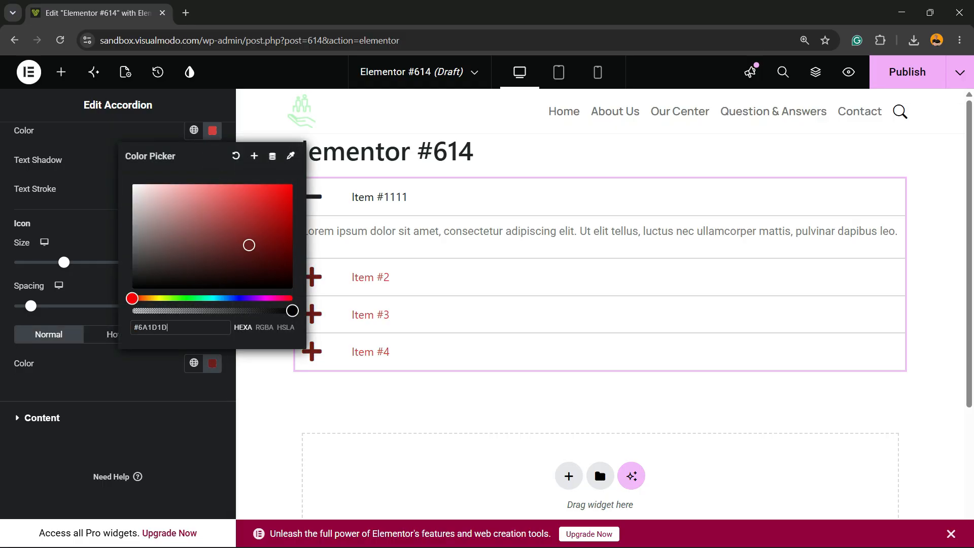
left_click(162, 388)
scroll(162, 388, "up", 4)
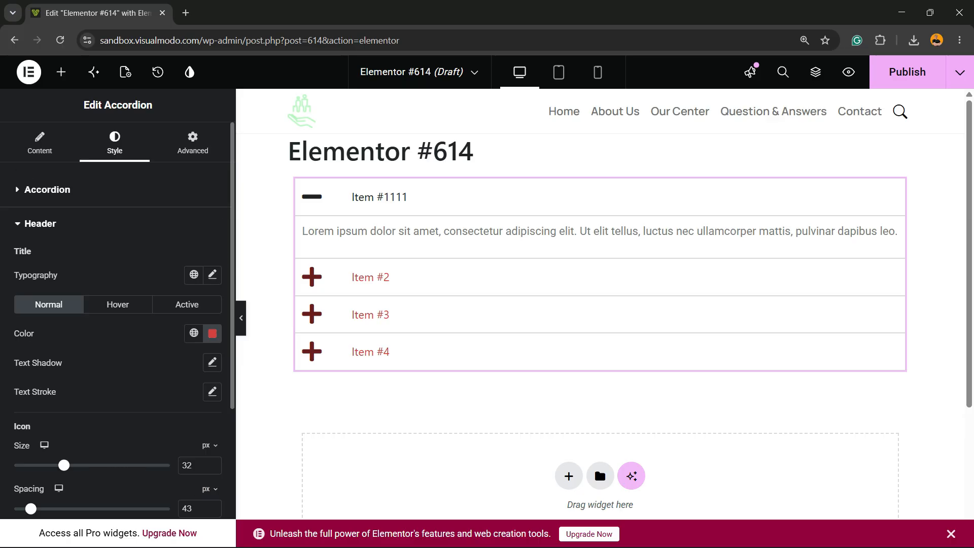
left_click(40, 224)
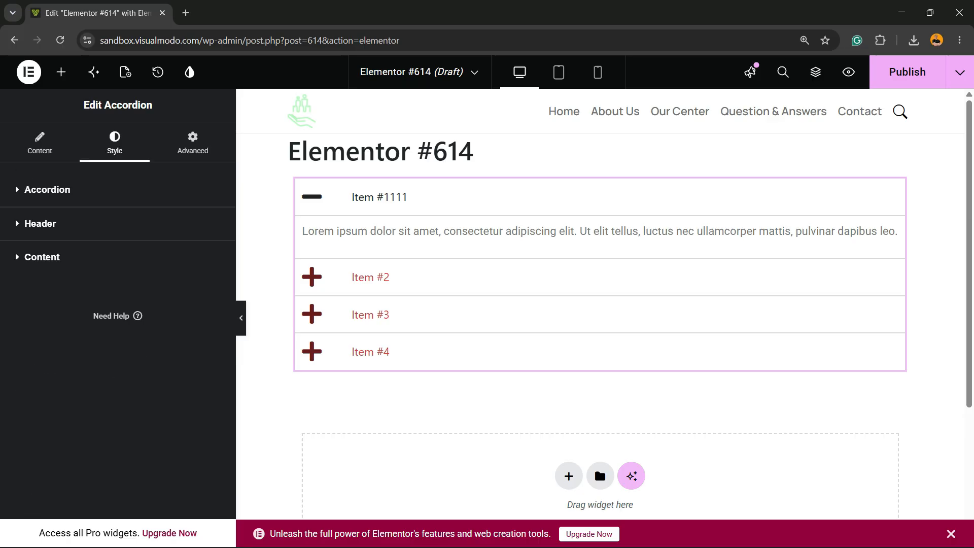
- Check the accordion's remaining style settings and its advanced layout settings, and publish the page
left_click(47, 190)
scroll(47, 190, "down", 3)
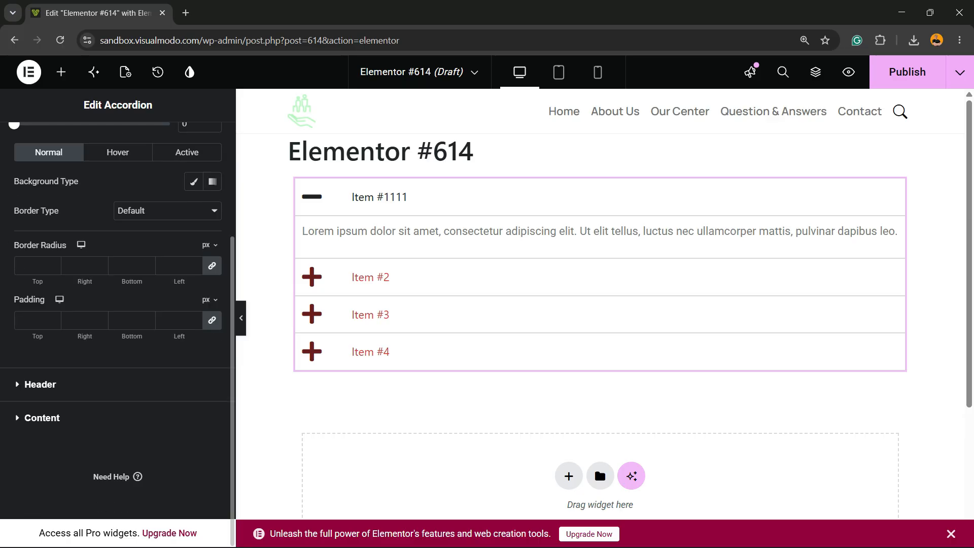
left_click(42, 418)
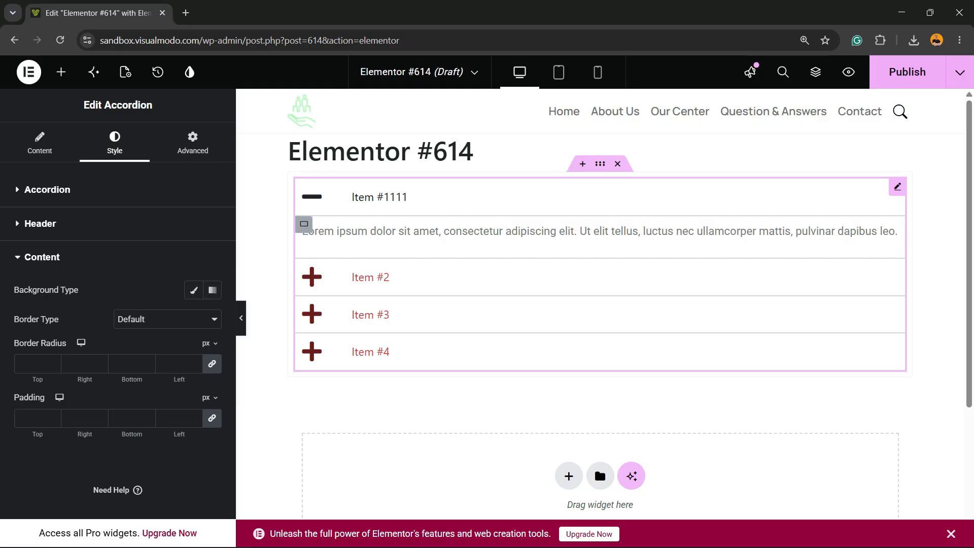
left_click(193, 144)
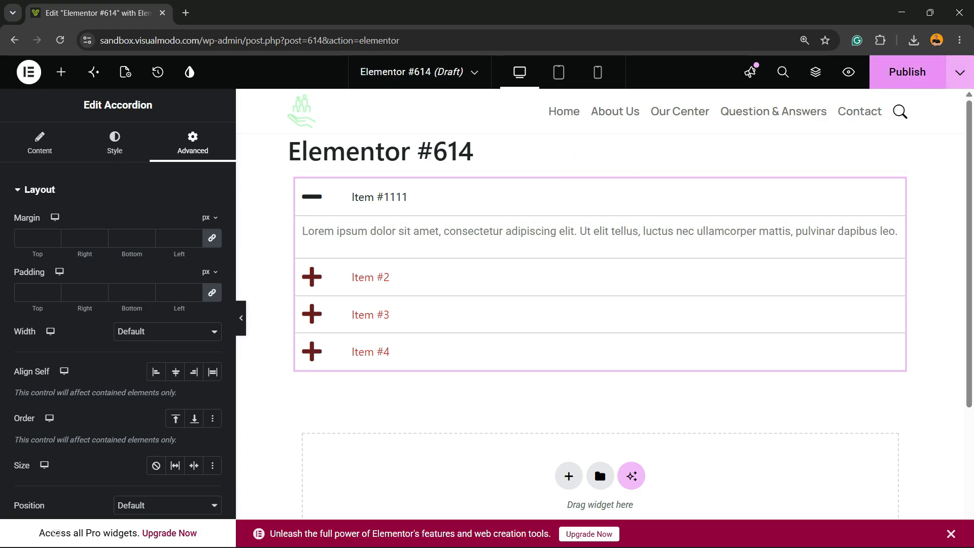
left_click(907, 71)
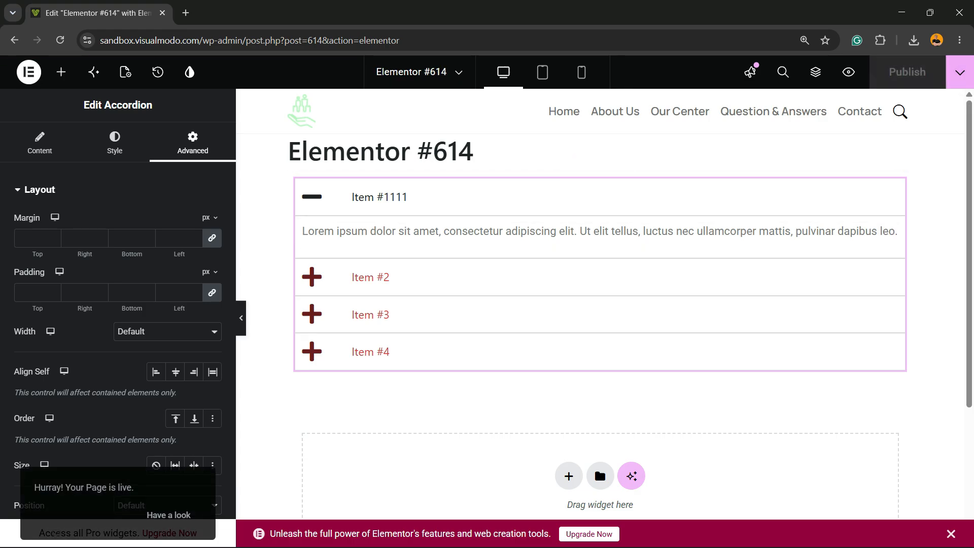
left_click(28, 71)
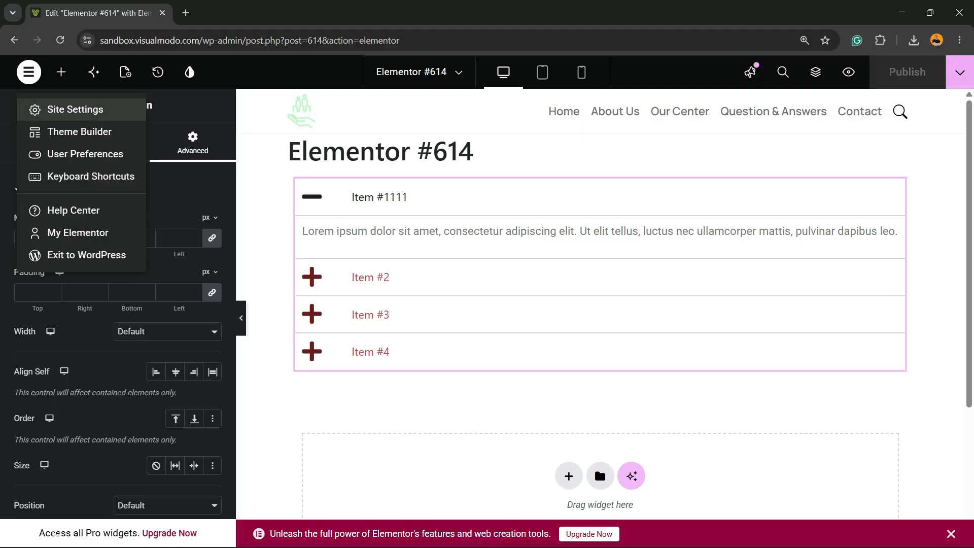
left_click(93, 72)
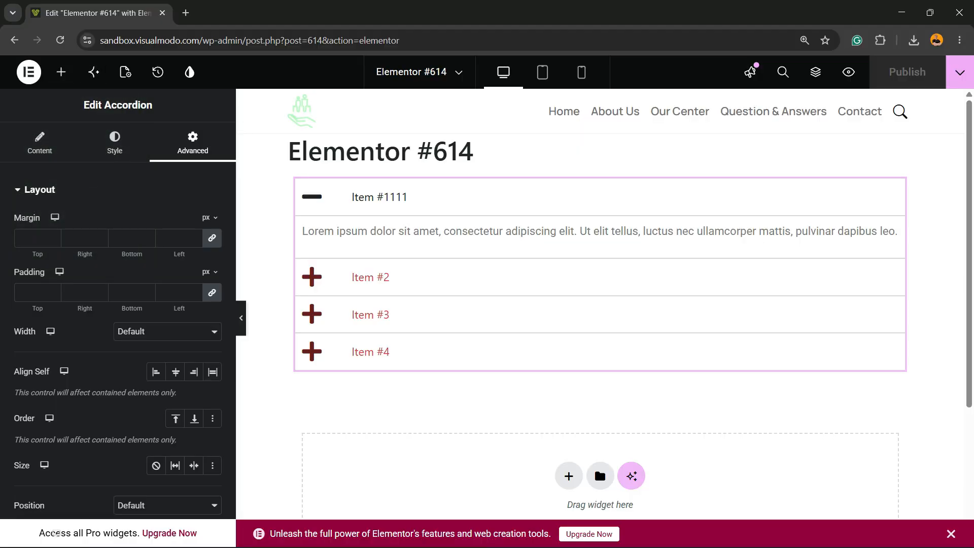
- Open the page settings, check the page's title and status options, and turn on Hide Title
left_click(125, 72)
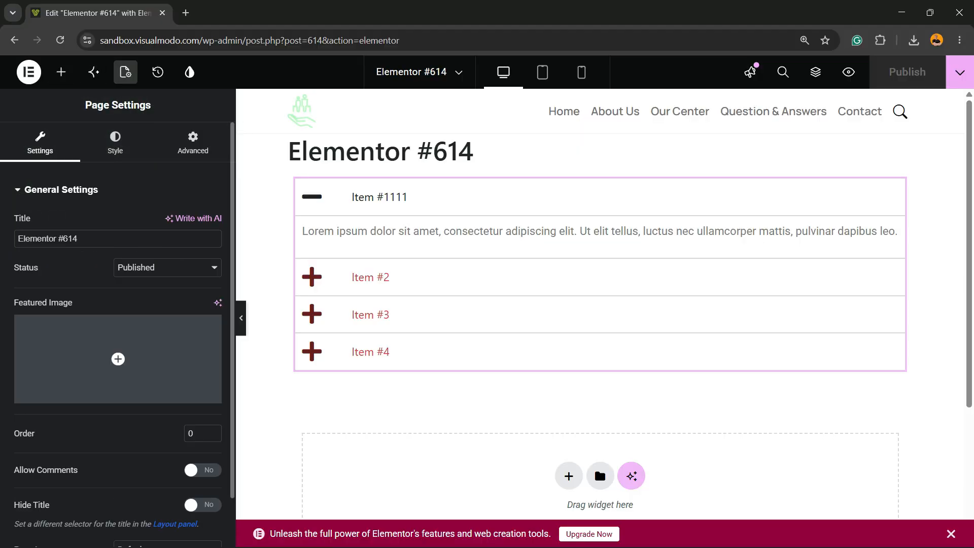
triple_click(74, 238)
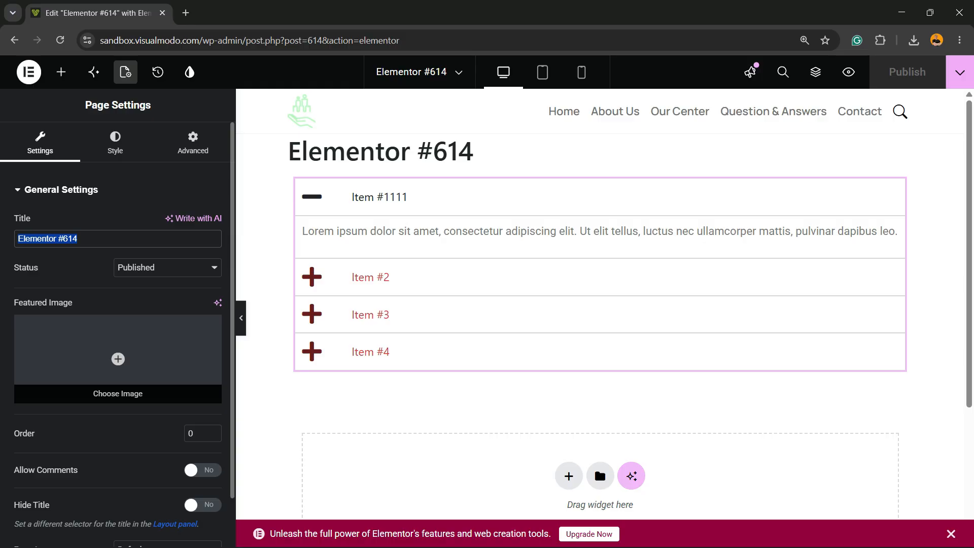
left_click(167, 268)
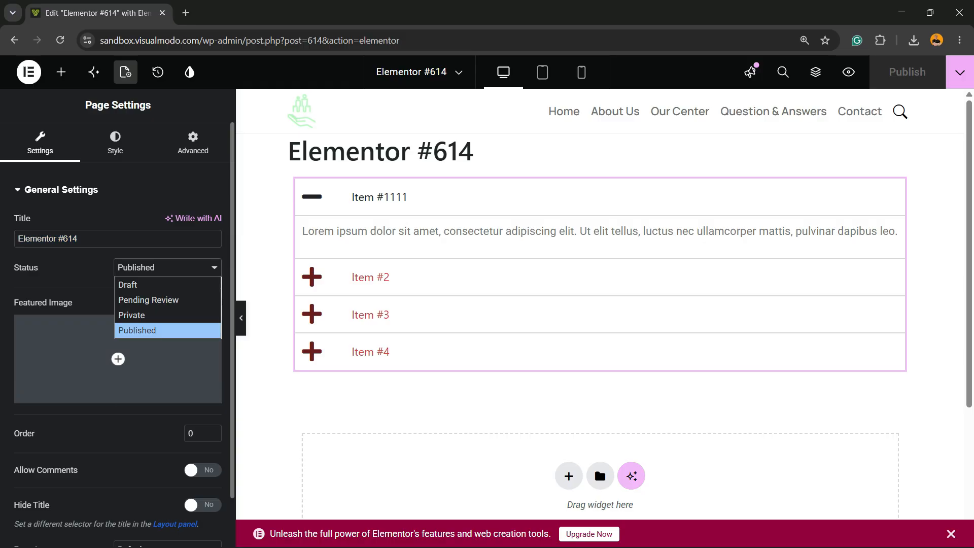
key("Escape")
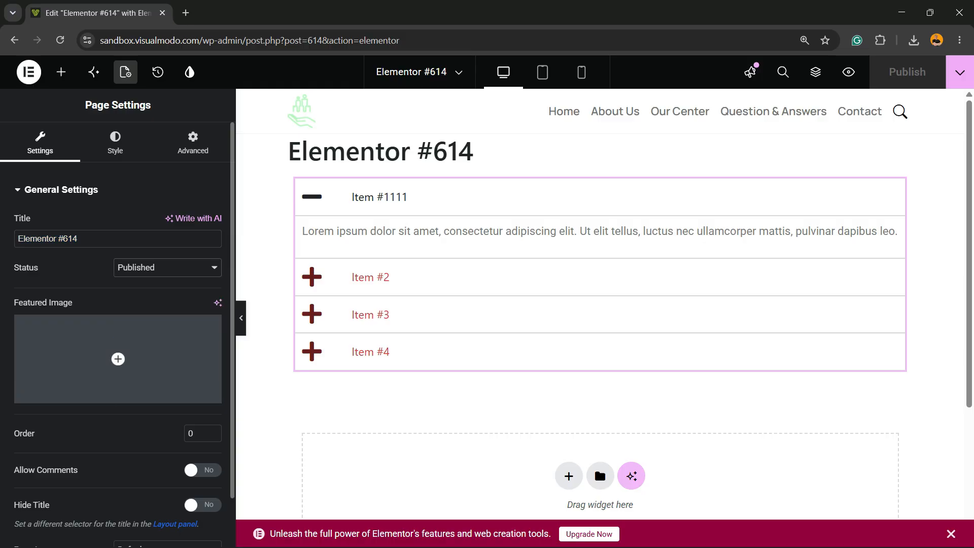
scroll(118, 355, "down", 1)
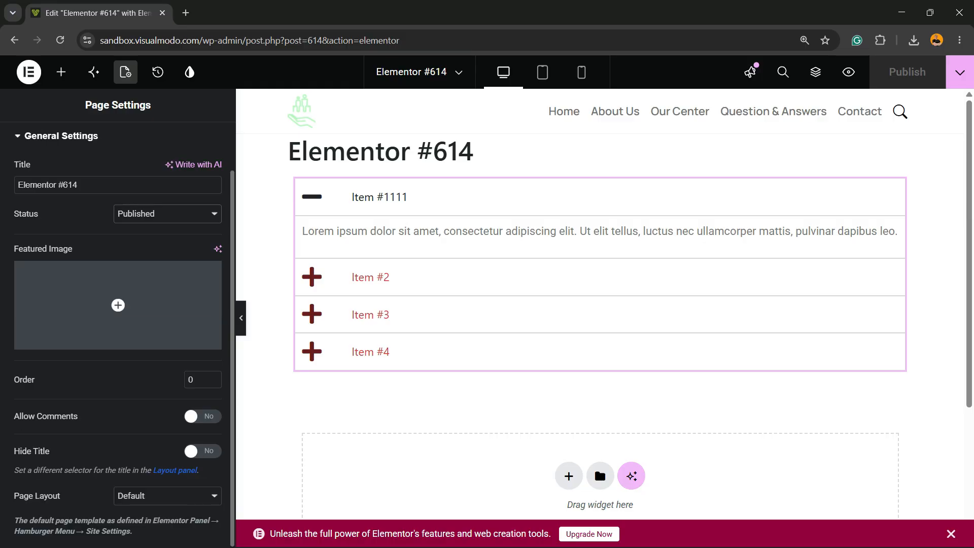
left_click(203, 451)
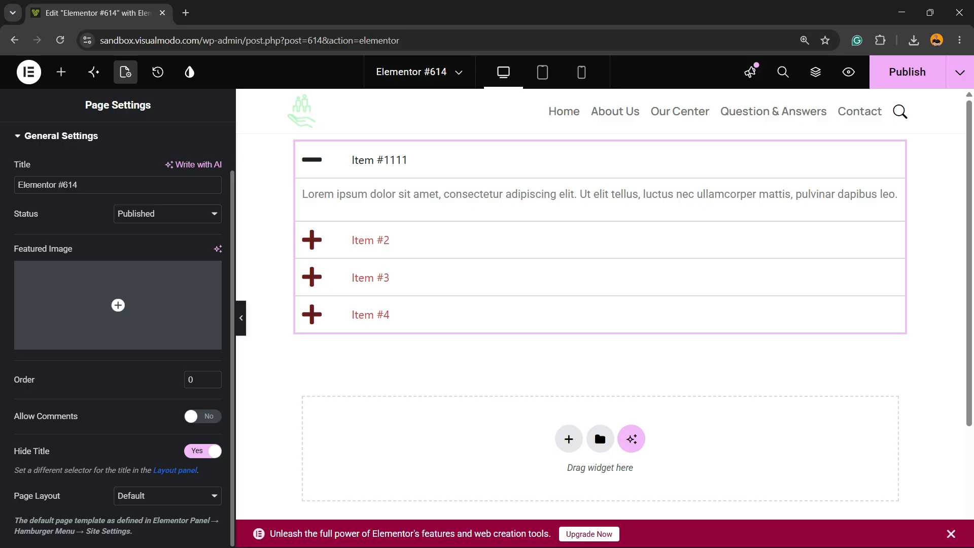
- Check the available page layouts, keep the Default layout, and publish the updated page settings
left_click(168, 496)
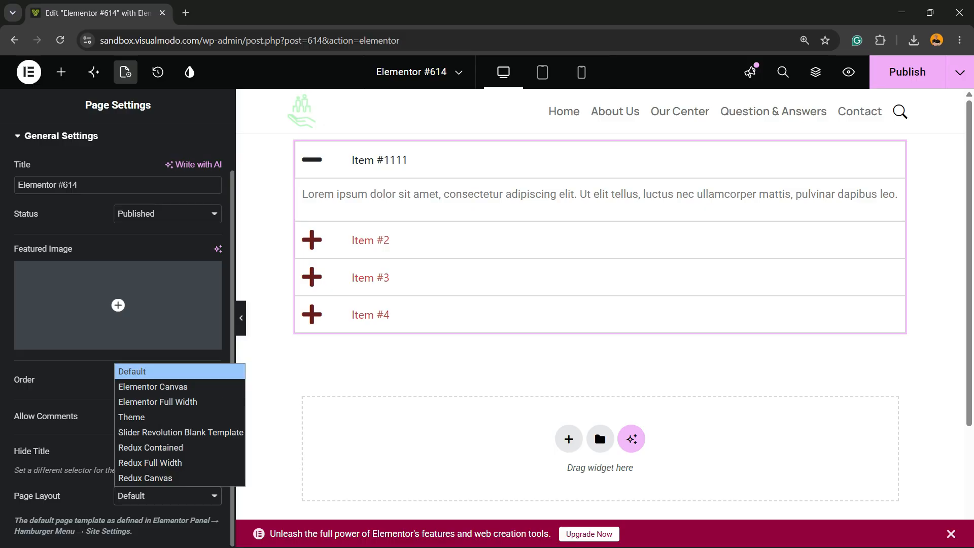
left_click(599, 365)
scroll(598, 365, "down", 1)
scroll(598, 365, "up", 1)
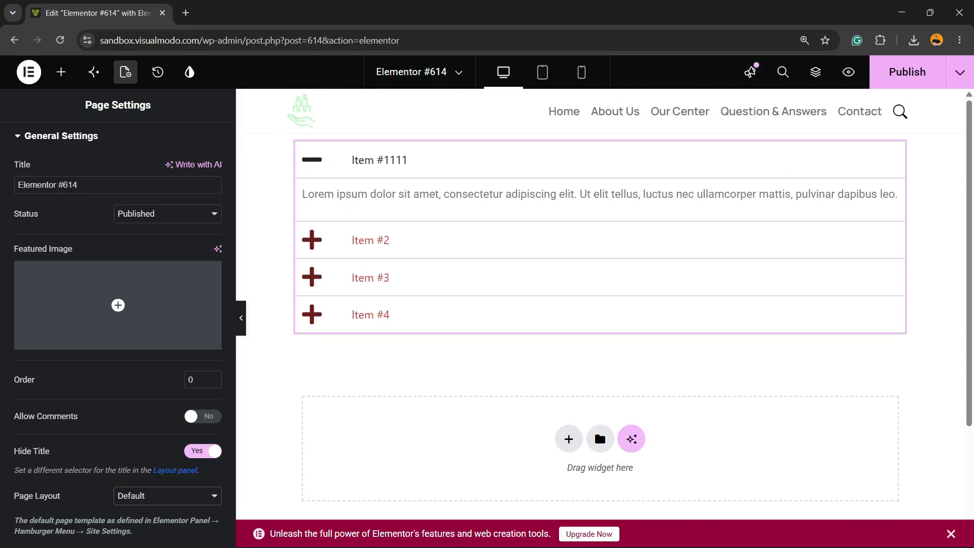
key("ctrl+s")
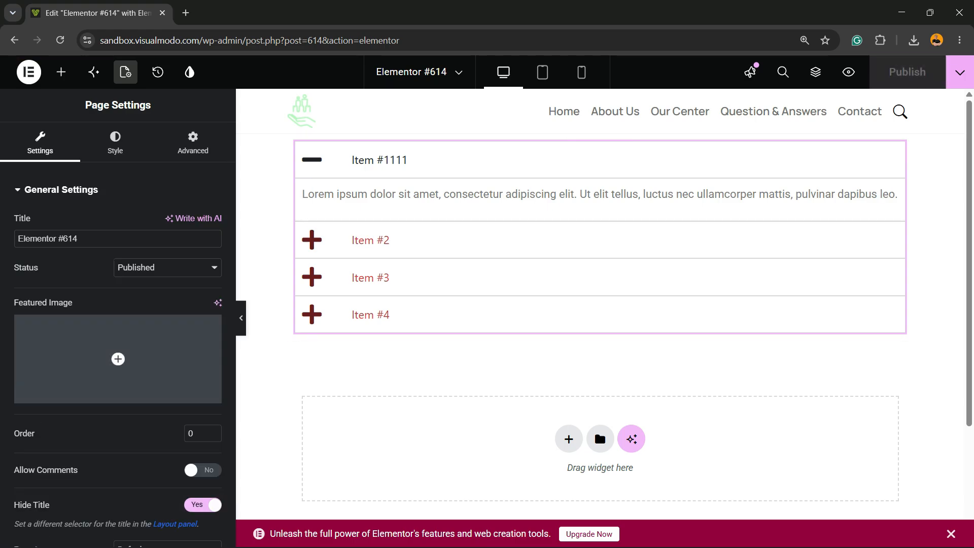
- Expand Item #2 and Item #3 of the accordion on the page and examine their content
left_click(370, 240)
left_click(371, 277)
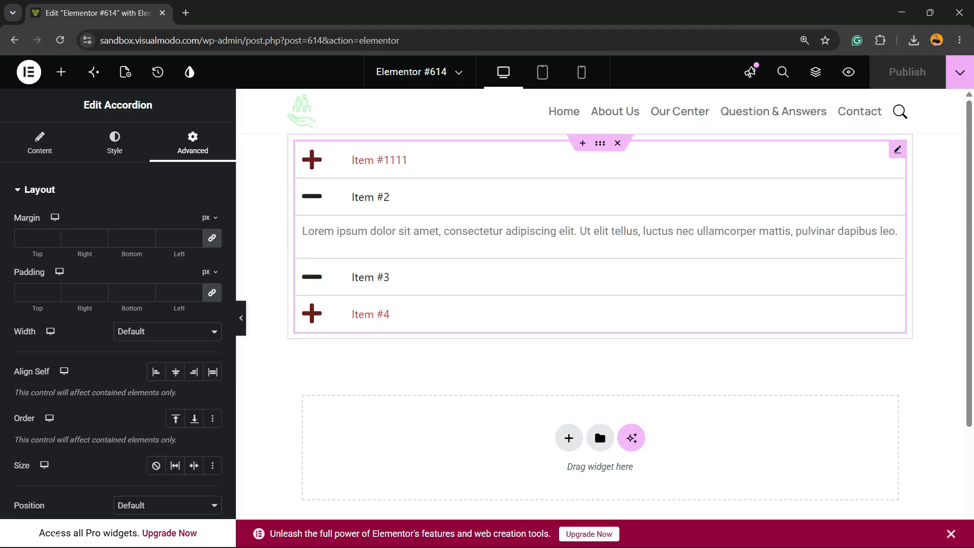
scroll(370, 276, "down", 8)
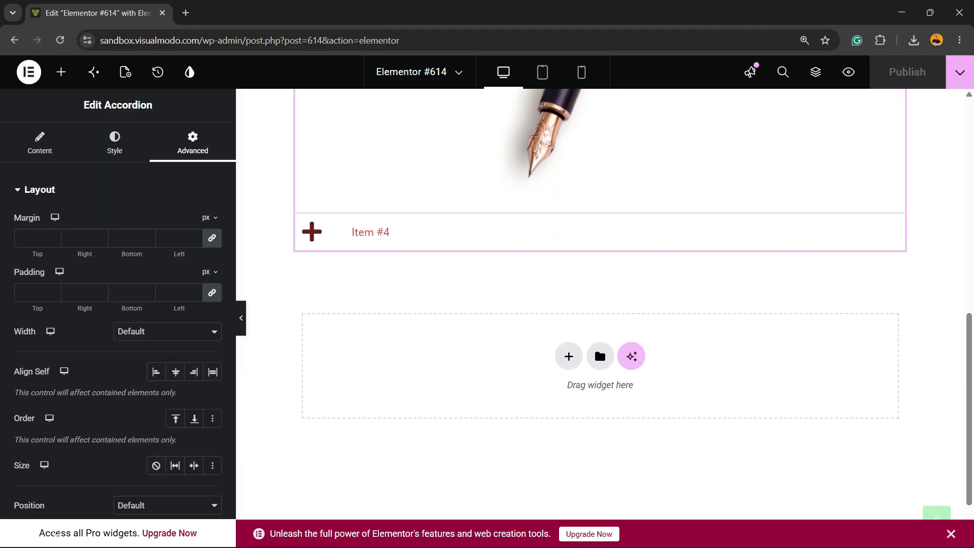